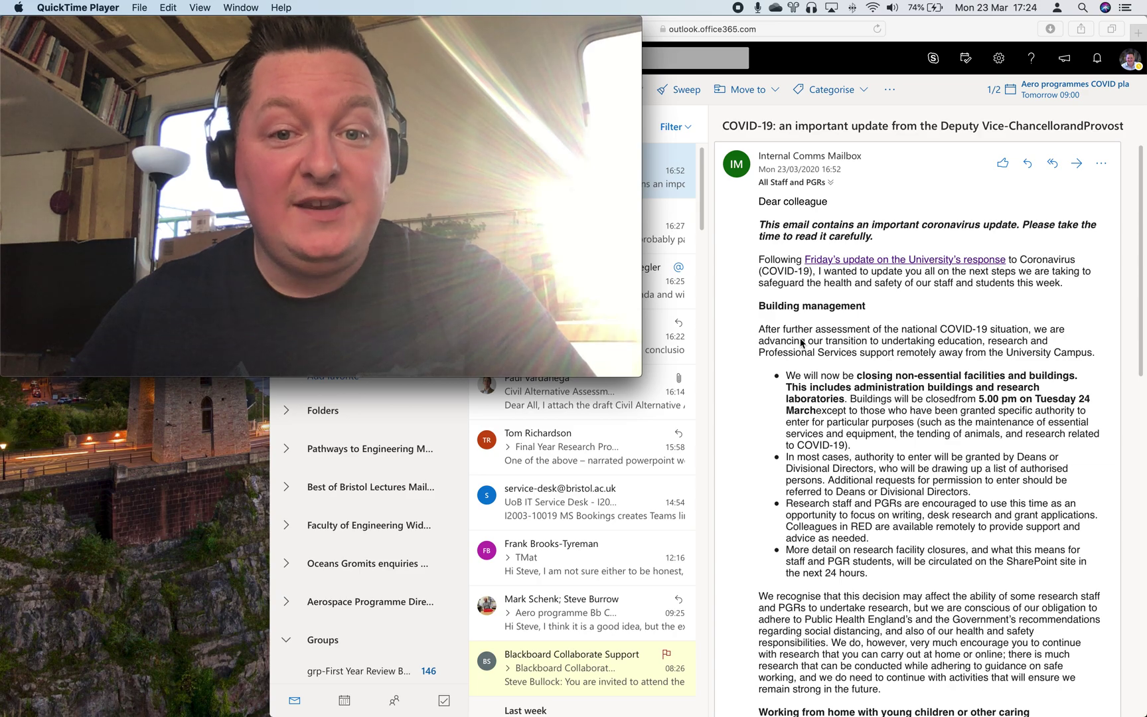
Shrink the camera window to uncover the Outlook inbox and bring the browser forward.
mouse_move(627, 323)
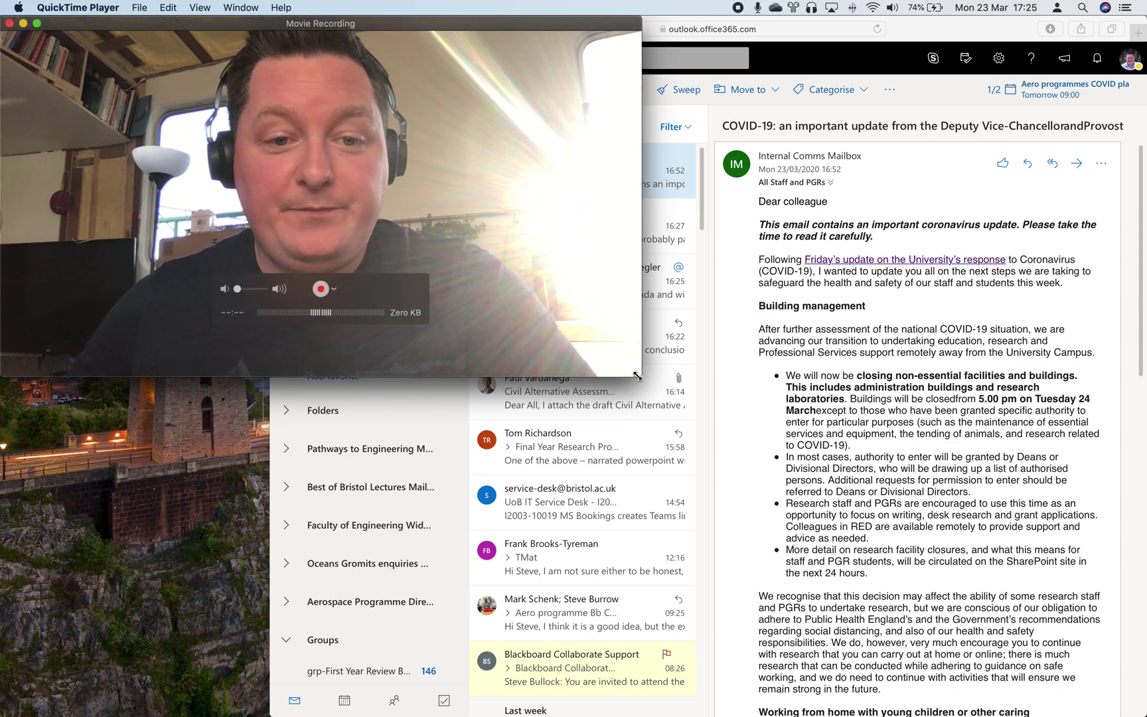
left_click_drag(636, 376, 269, 192)
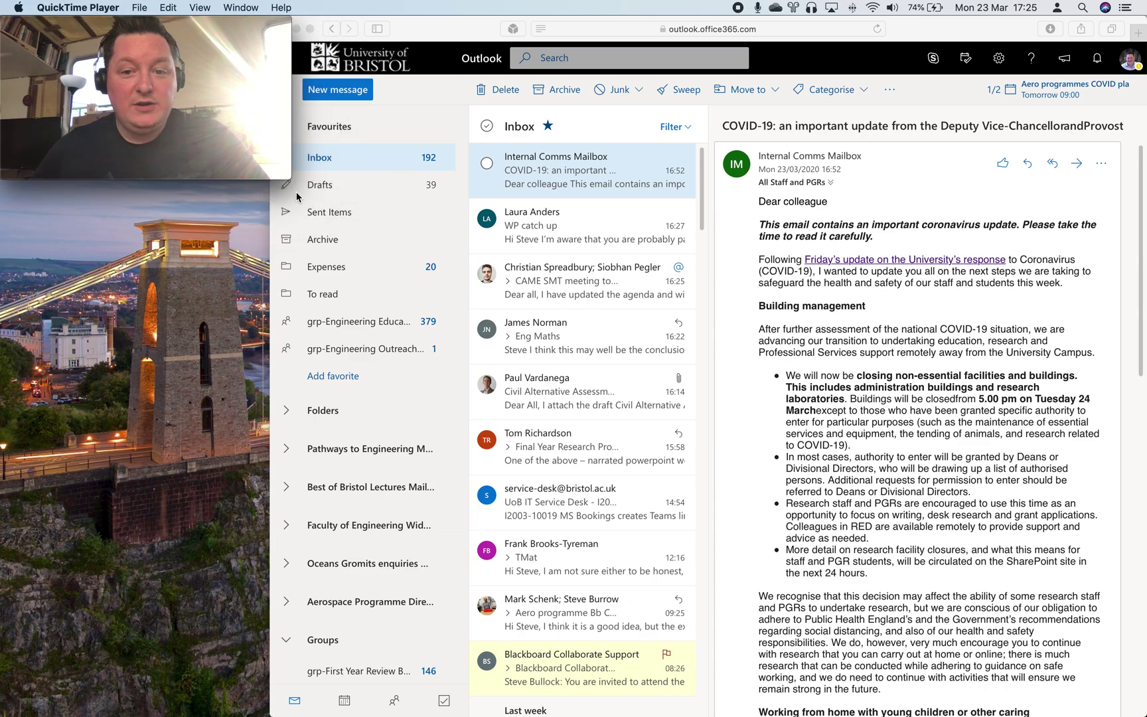
left_click(282, 106)
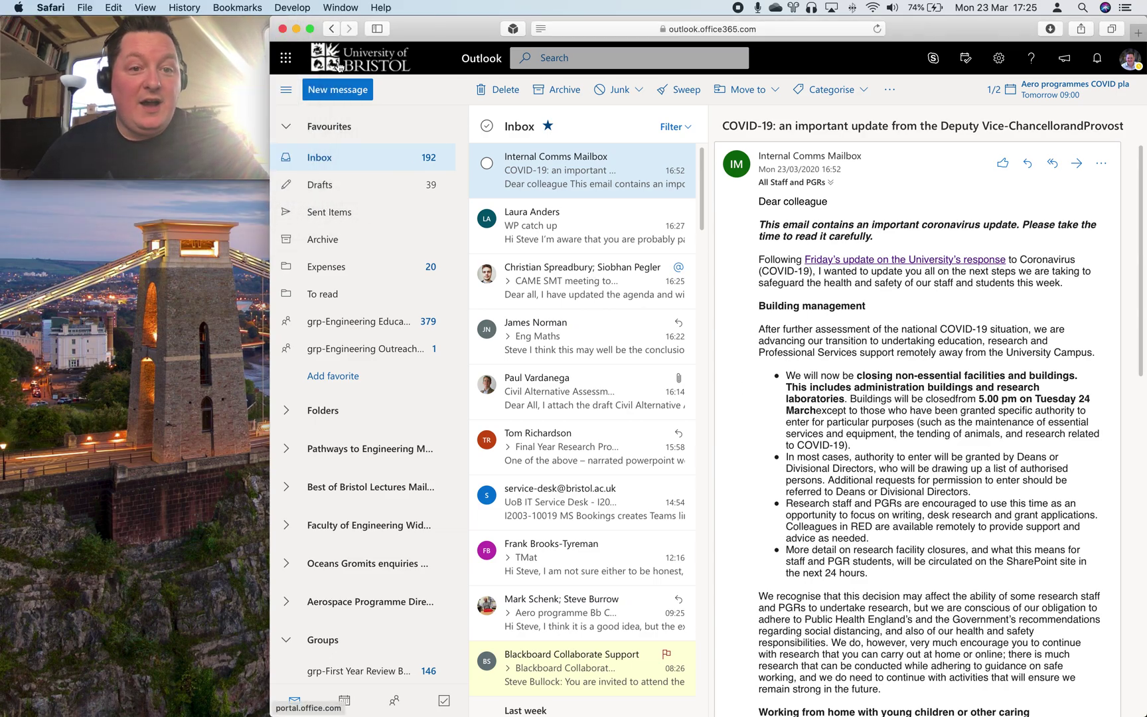
Show the full Office 365 app list and launch Bookings.
left_click(287, 59)
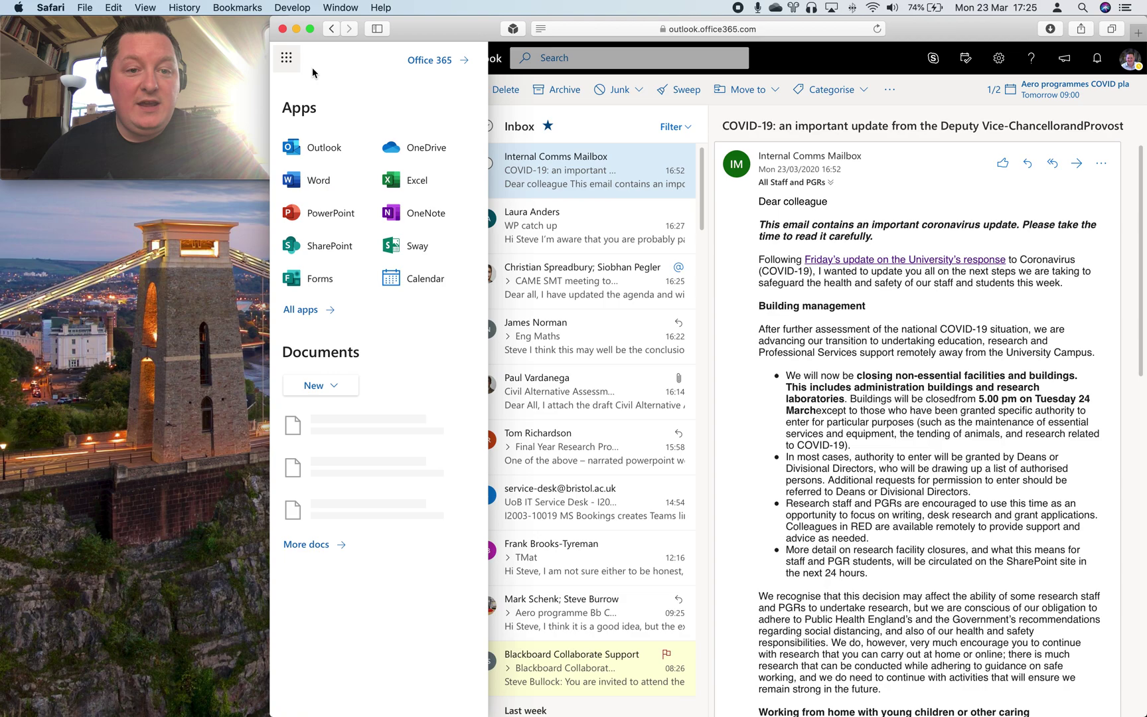
left_click(283, 60)
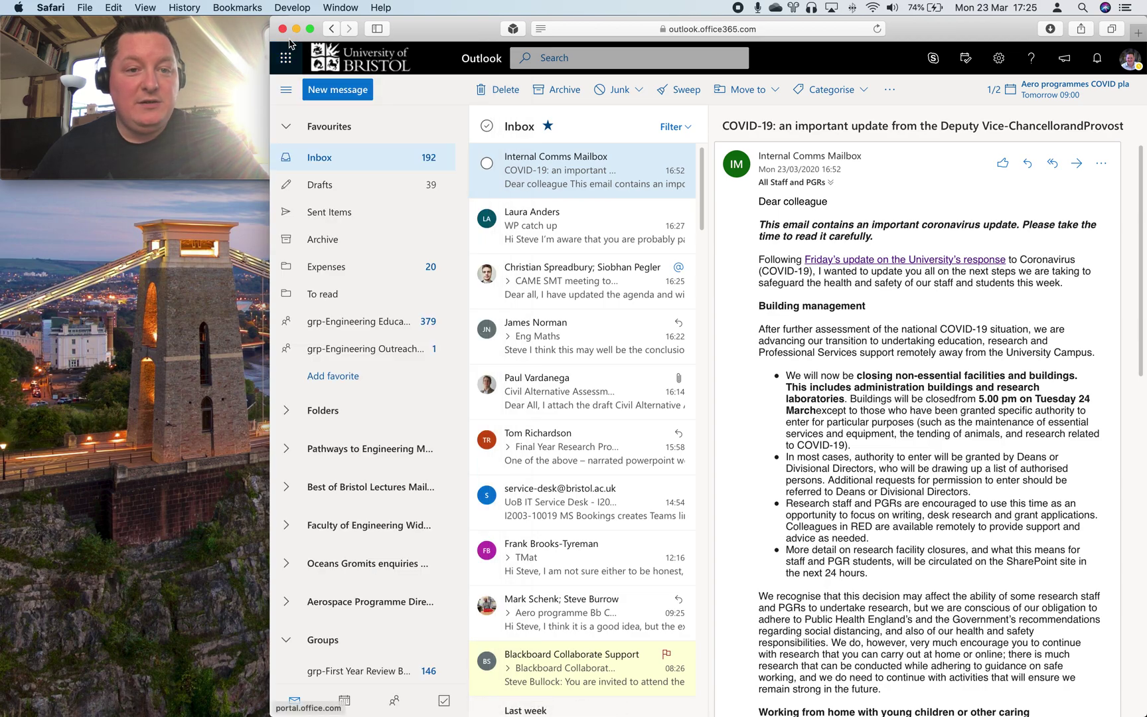
left_click(286, 61)
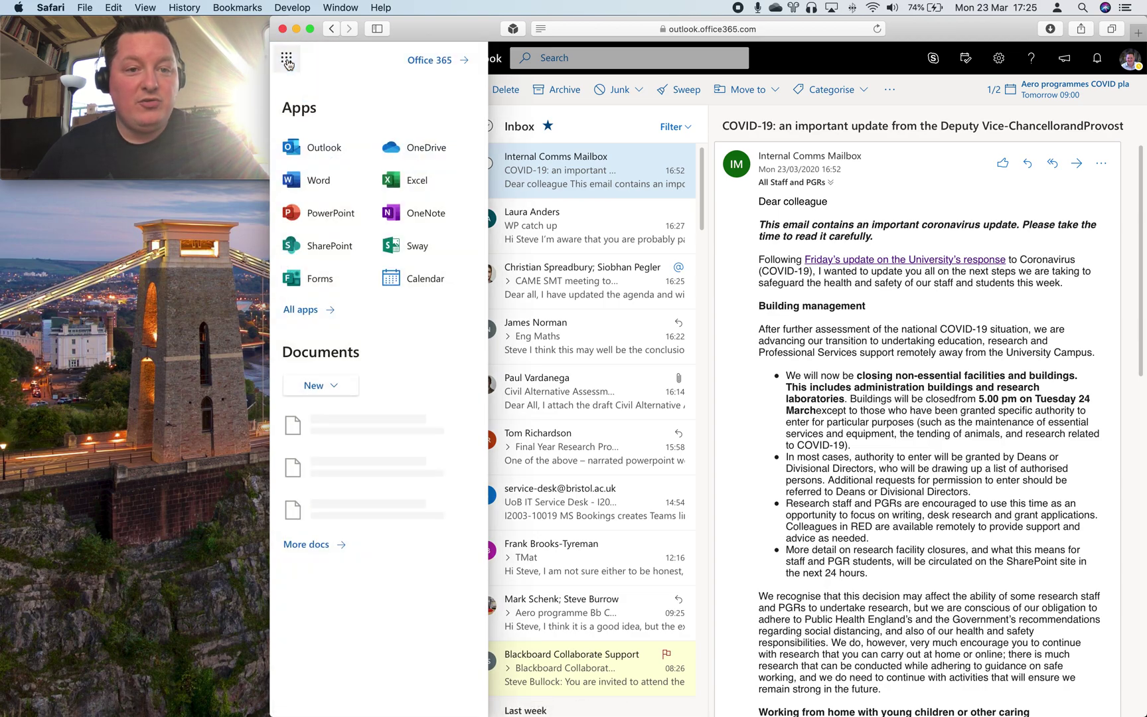
left_click(304, 310)
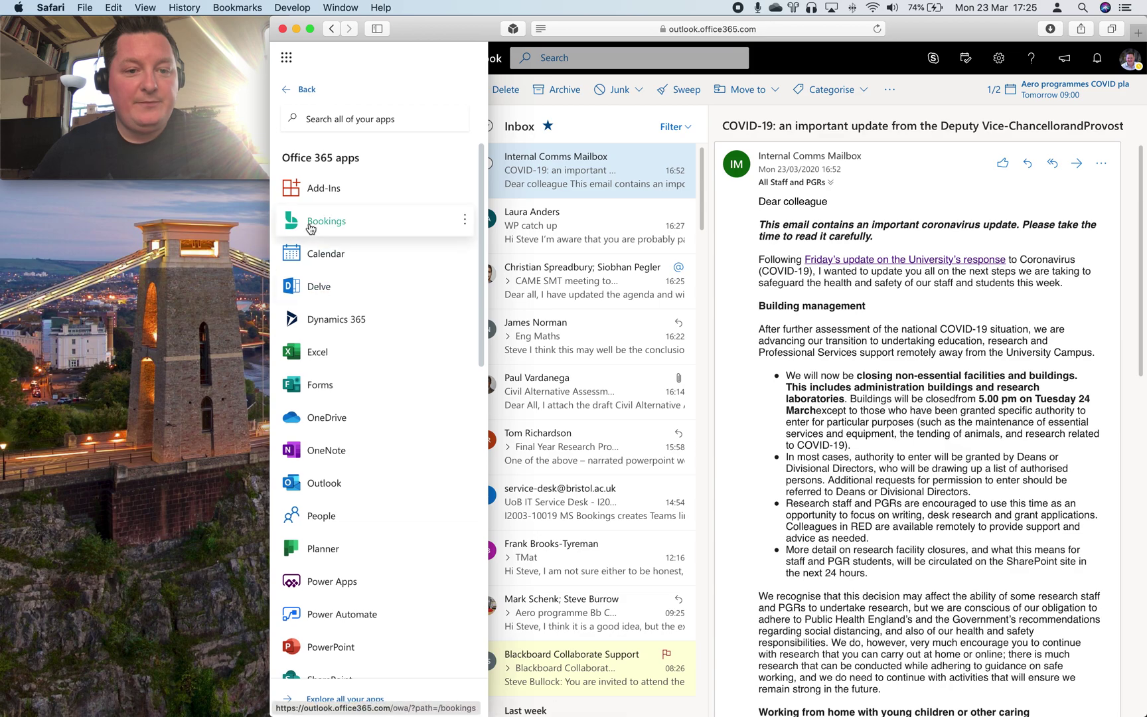
left_click(325, 221)
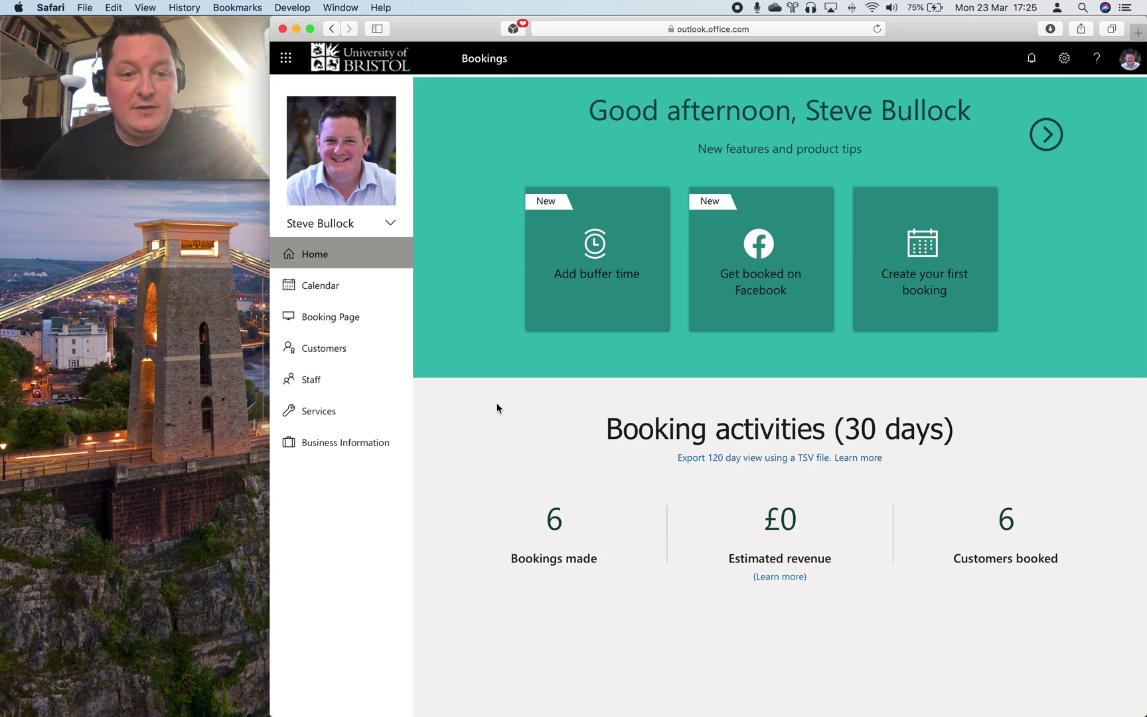
Review the staff member's details and working hours under Staff, then save them.
left_click(311, 382)
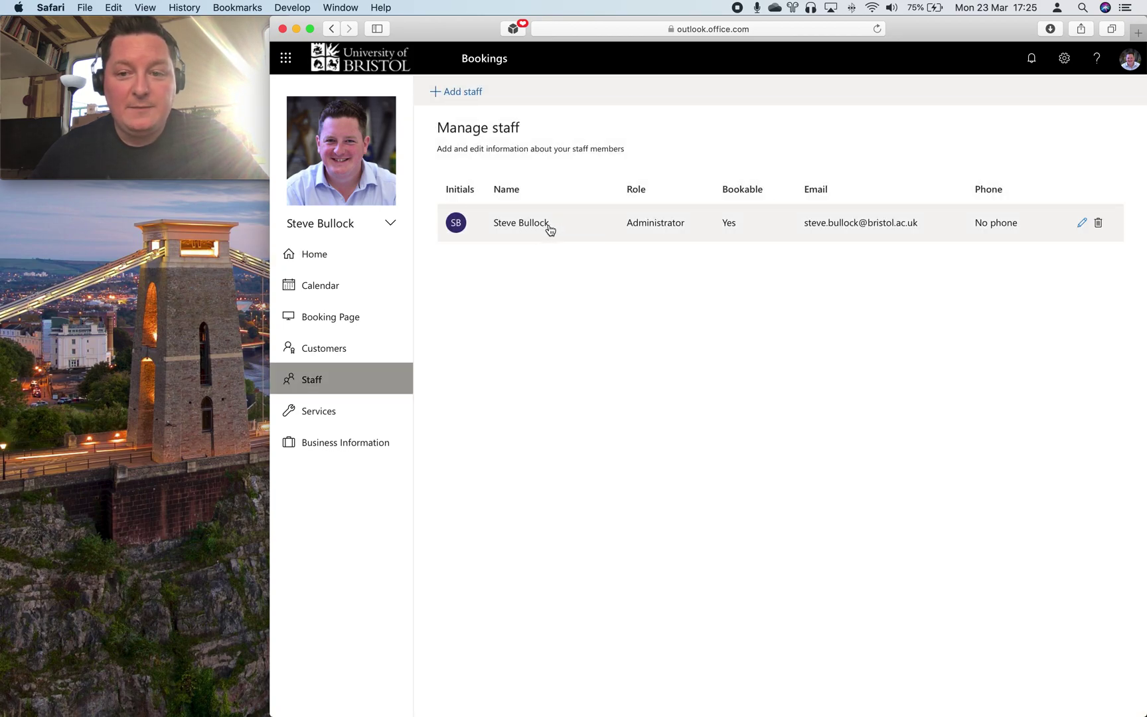
left_click(584, 223)
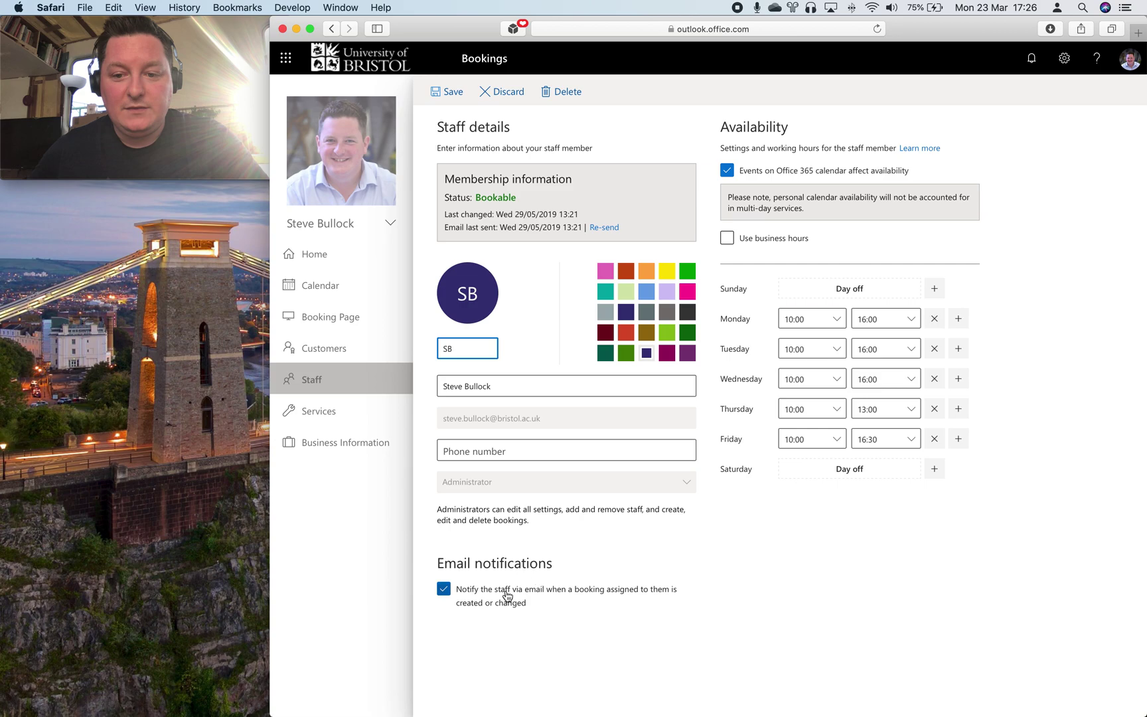
left_click(452, 94)
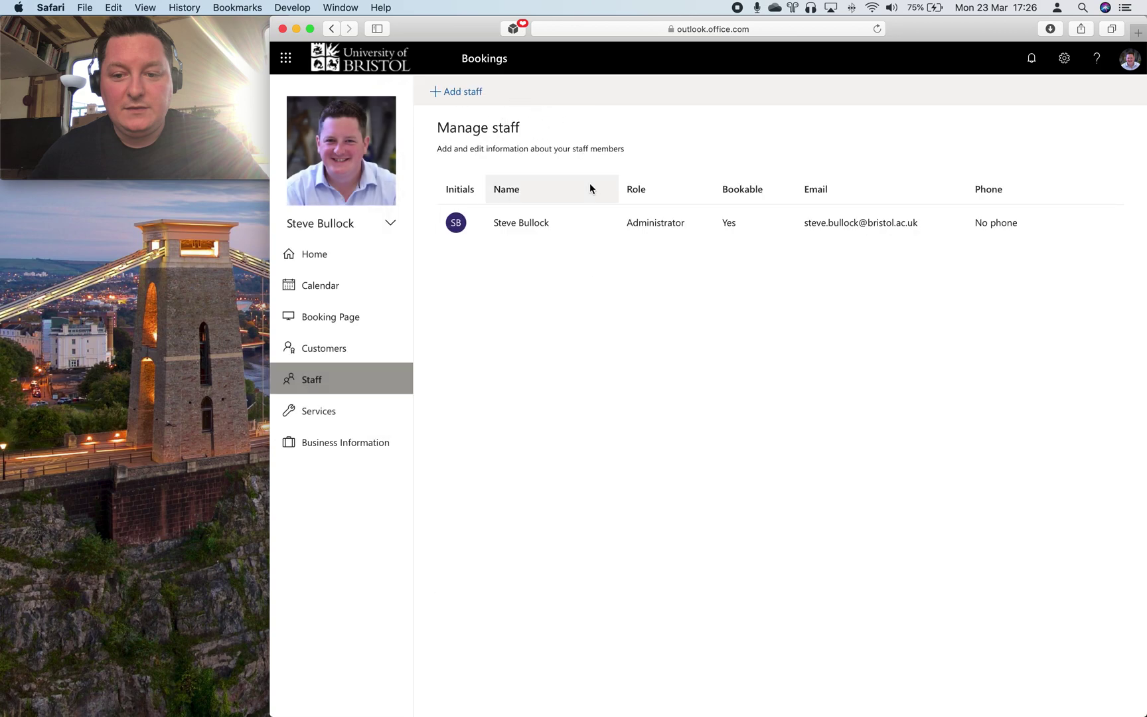
left_click(335, 413)
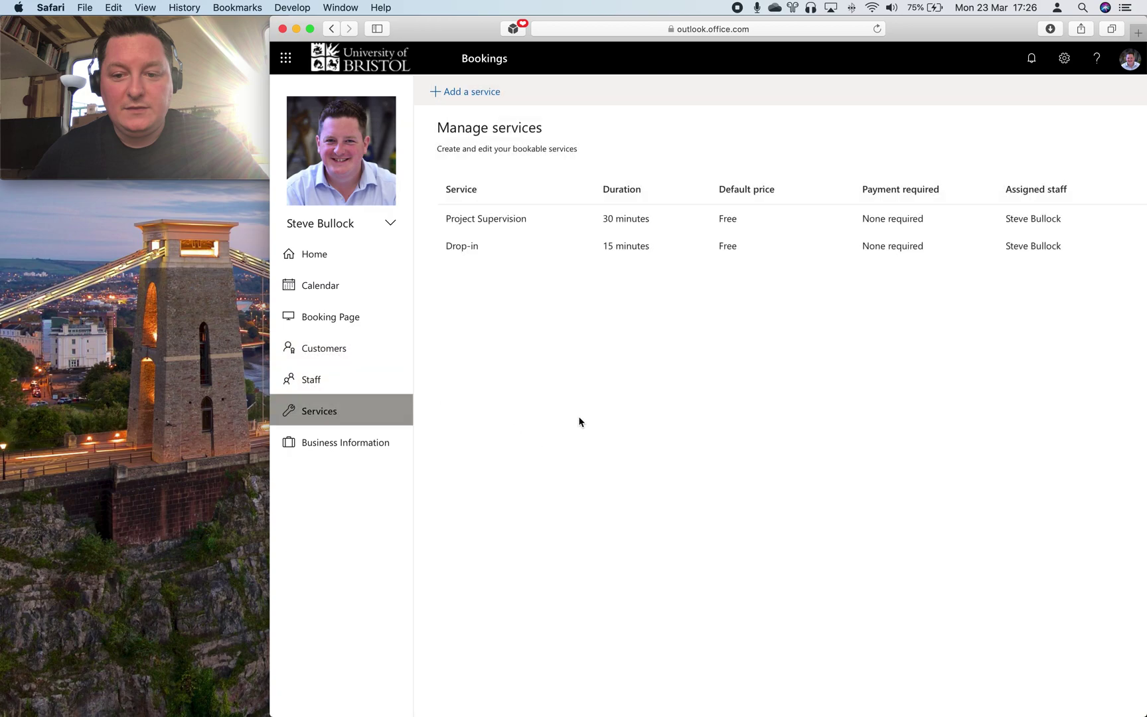
In the Drop-in service, check description and default location, then switch on Add online meeting.
left_click(508, 254)
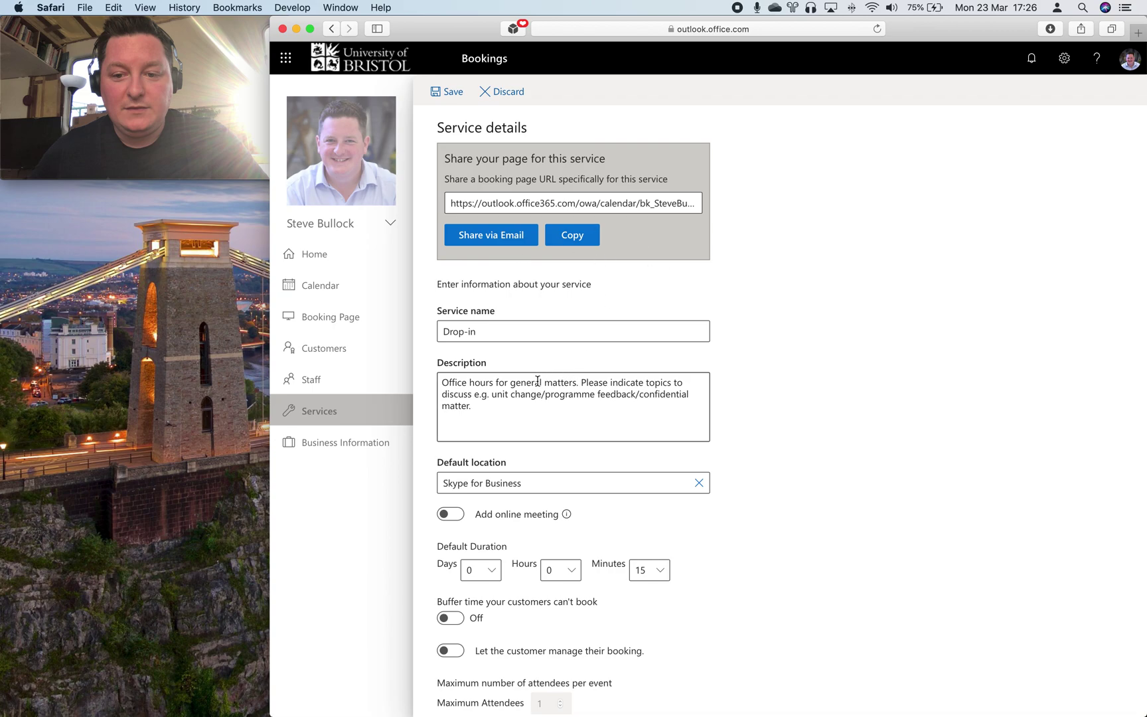
double_click(561, 382)
left_click(576, 382)
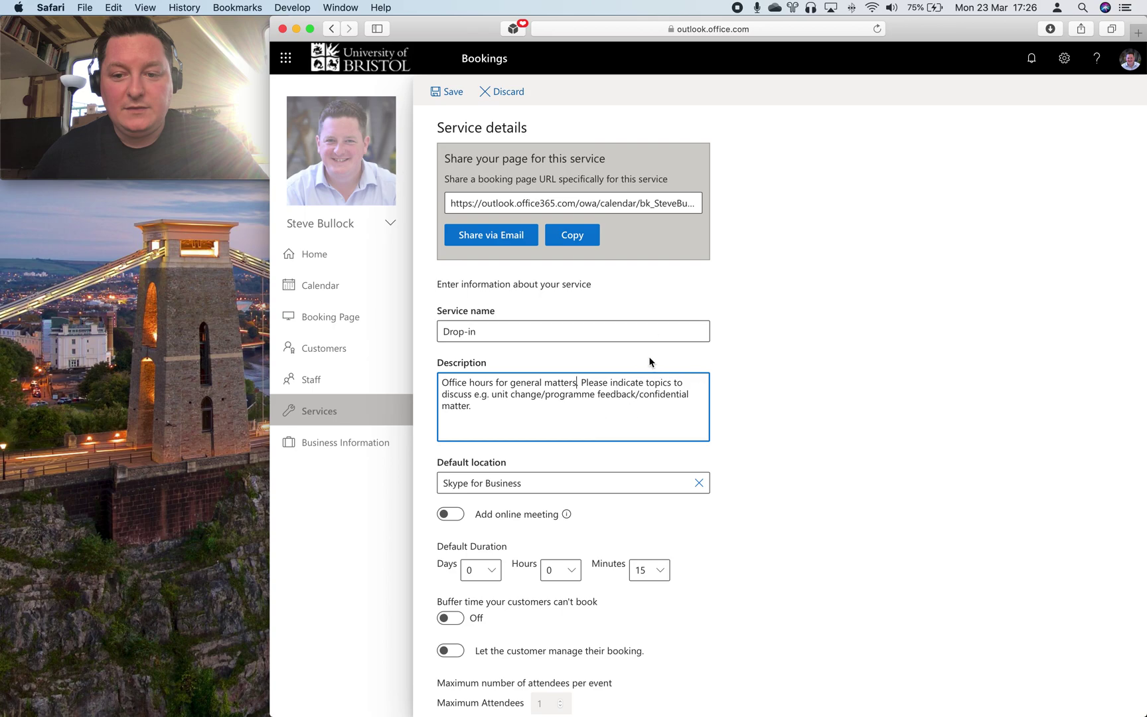
scroll(617, 429, "down", 2)
left_click(543, 410)
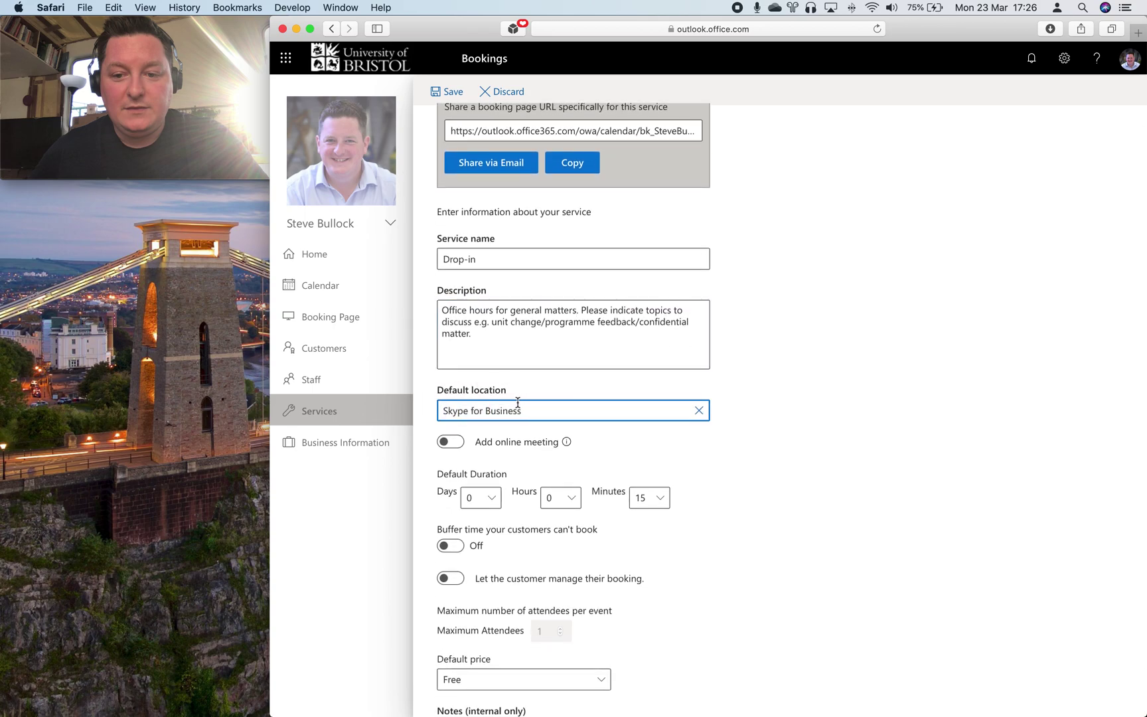
key("super+Left")
left_click(461, 443)
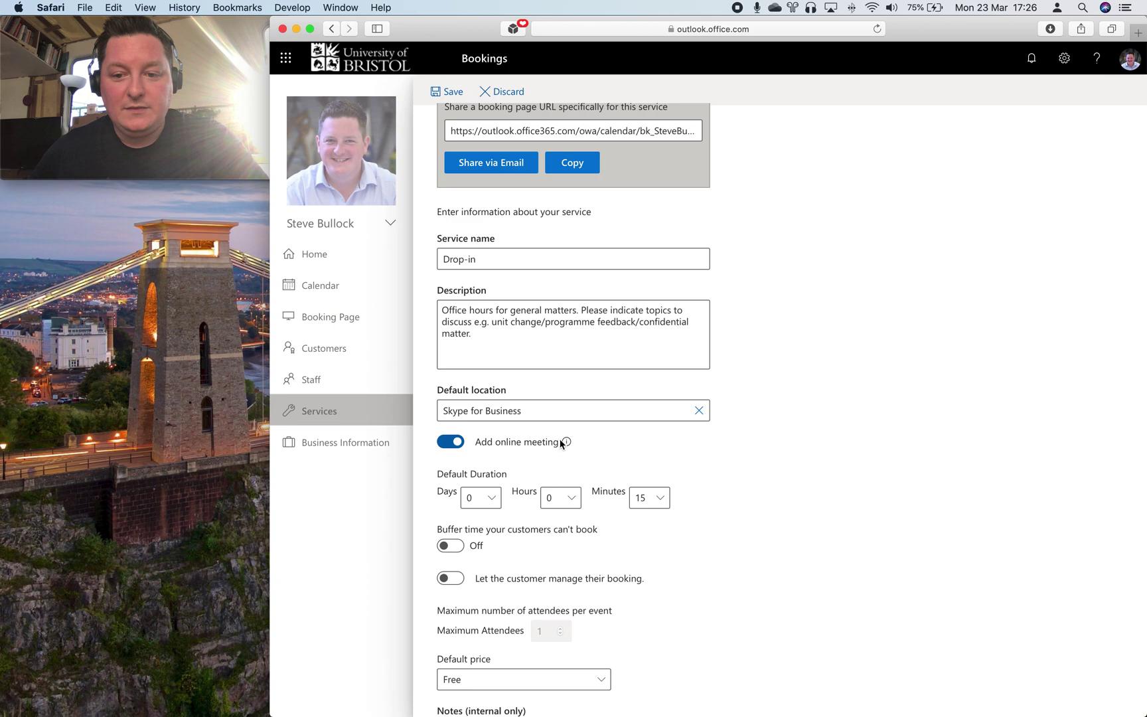
mouse_move(566, 443)
Switch Add online meeting back off for the Drop-in service.
left_click(454, 446)
scroll(610, 520, "down", 1)
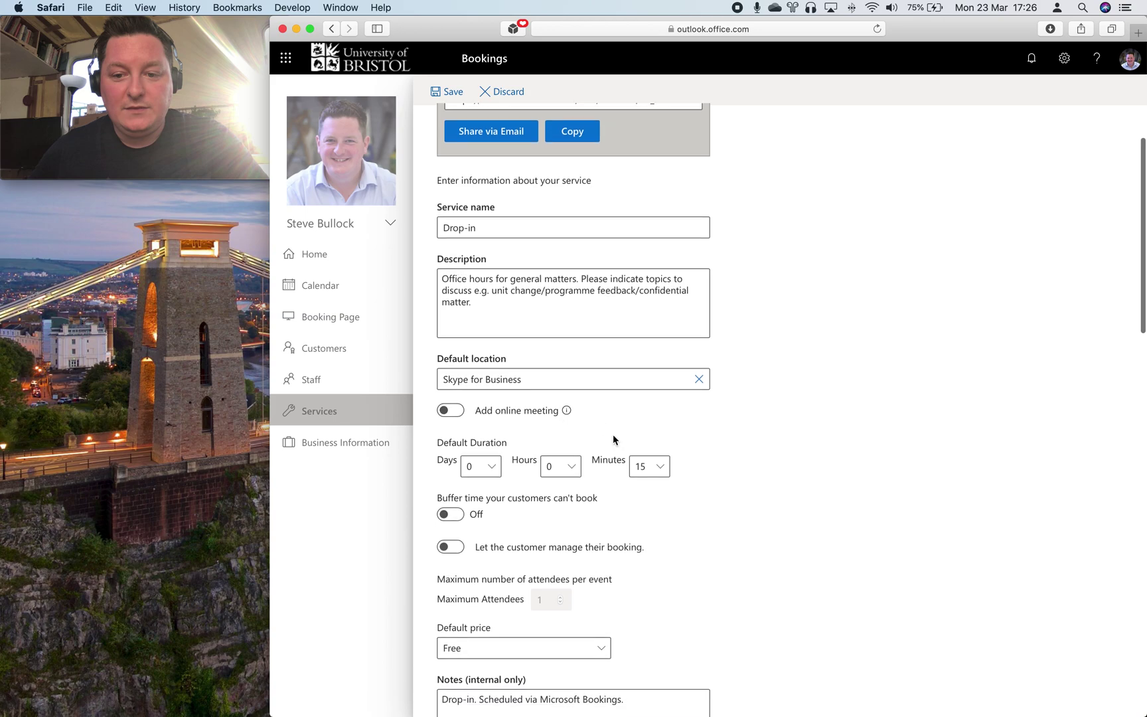
scroll(666, 452, "down", 3)
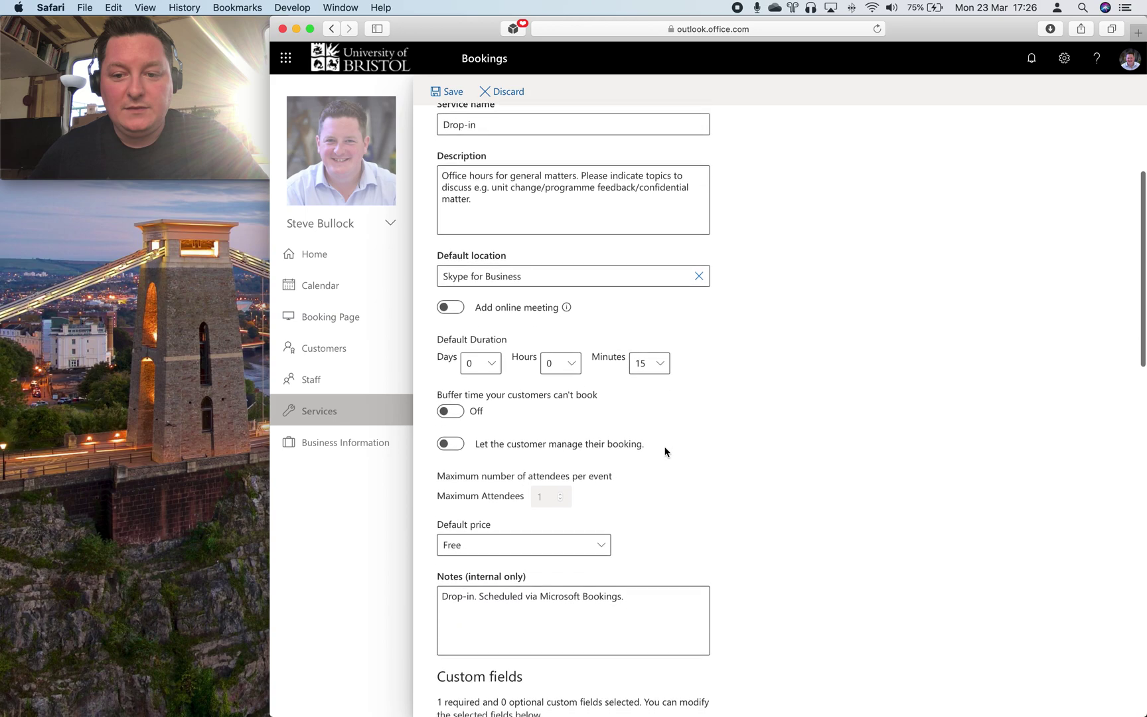
scroll(666, 452, "down", 7)
scroll(663, 272, "up", 4)
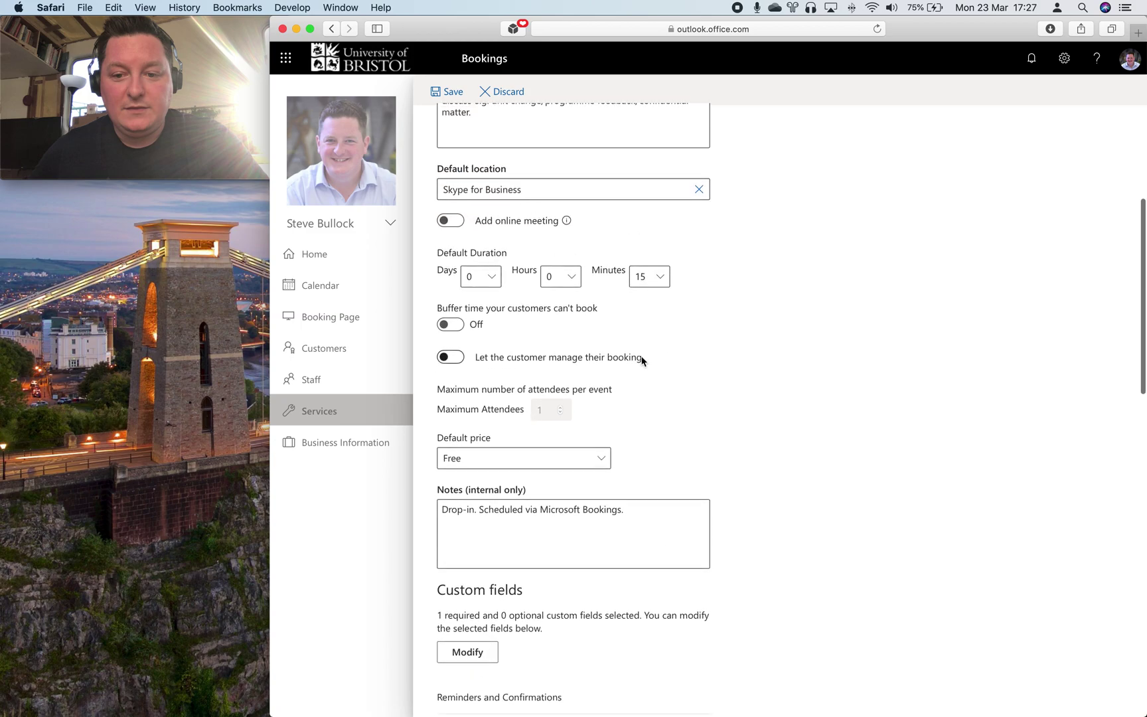
scroll(642, 360, "down", 1)
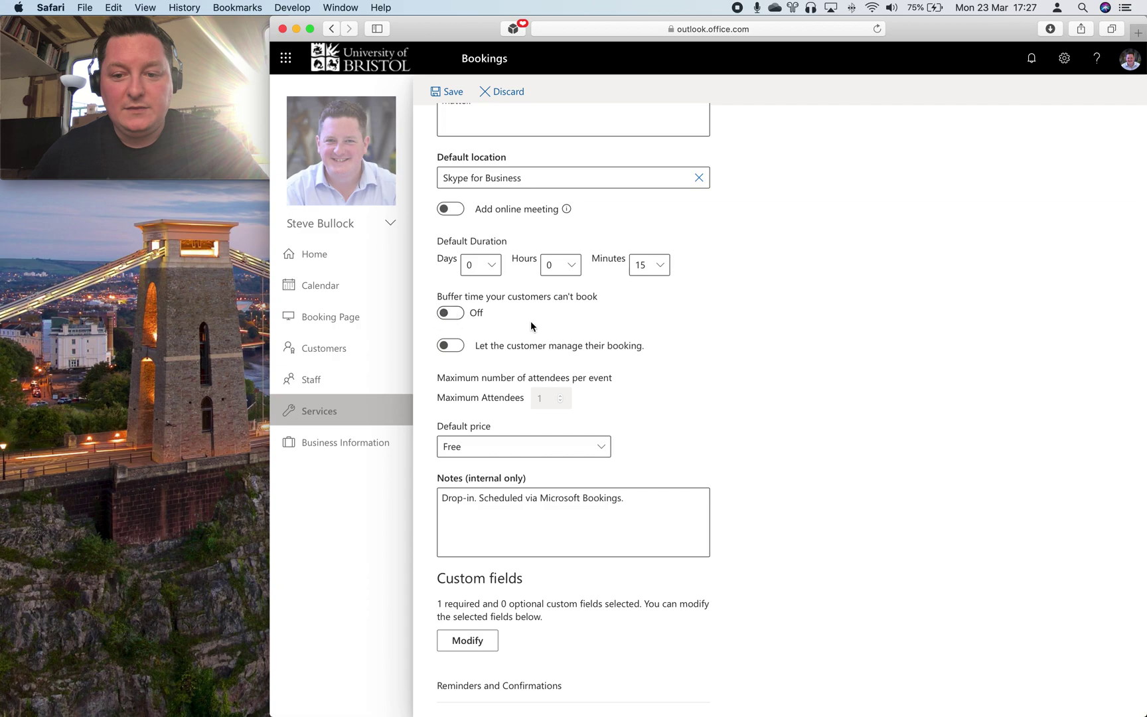
scroll(594, 343, "down", 10)
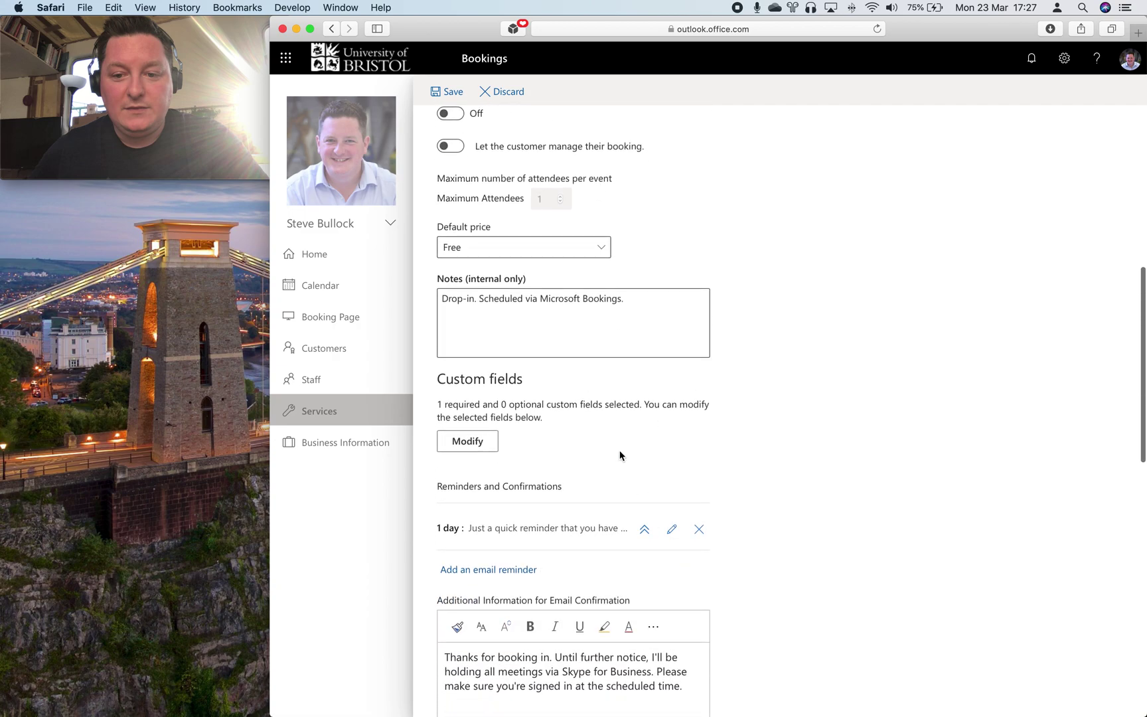
scroll(544, 404, "down", 2)
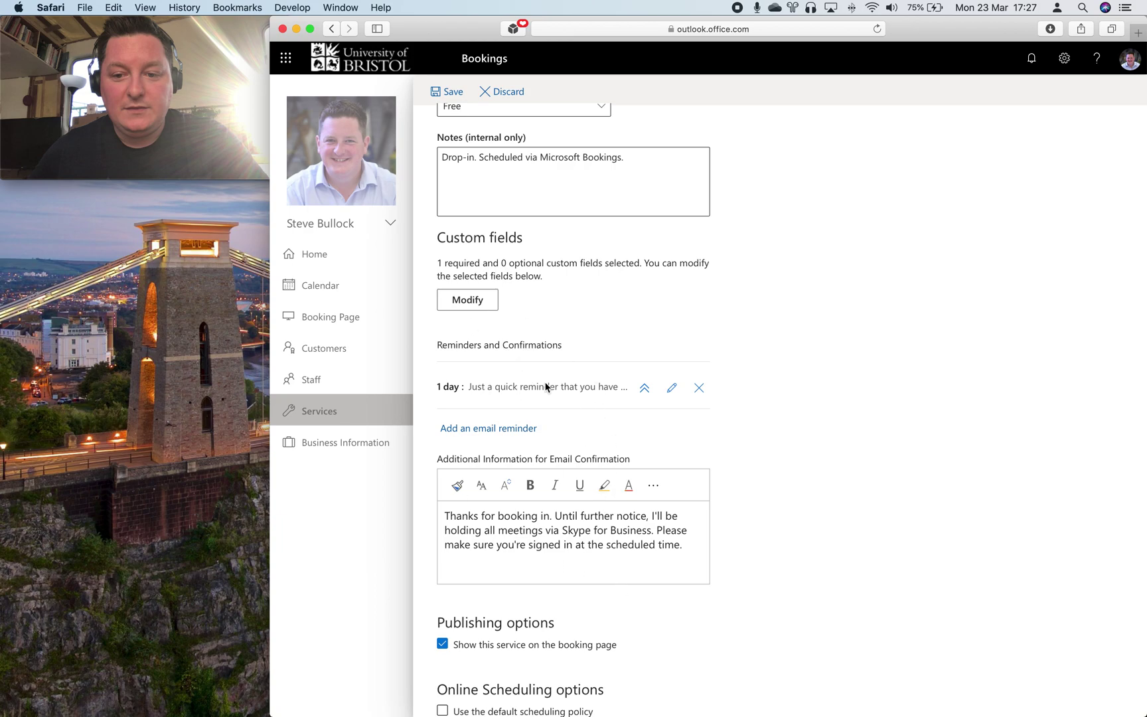
Review the 1-day email reminder, then save the Drop-in service.
left_click(669, 388)
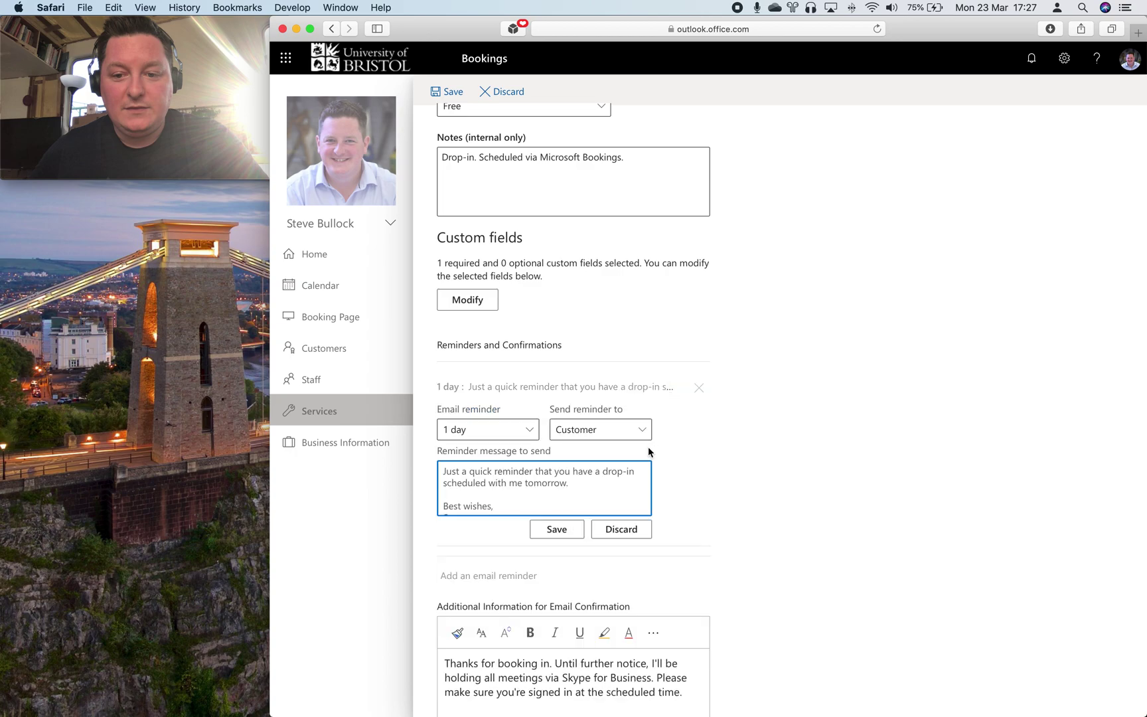
scroll(570, 491, "down", 2)
scroll(590, 505, "up", 2)
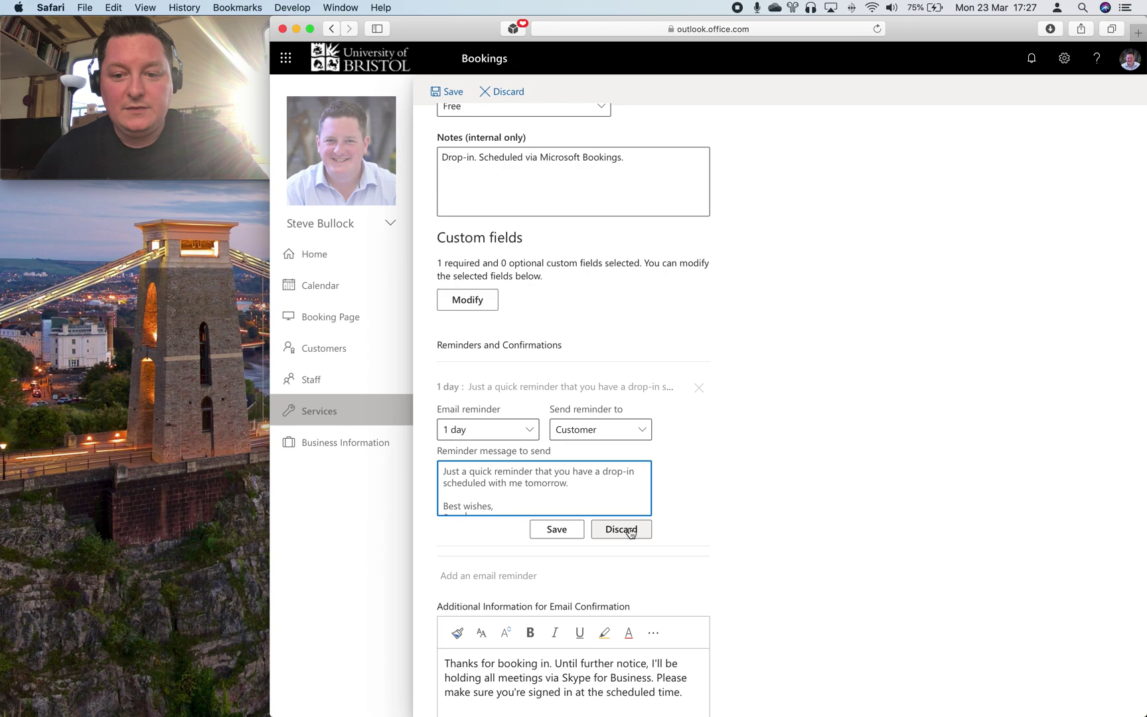
left_click(563, 533)
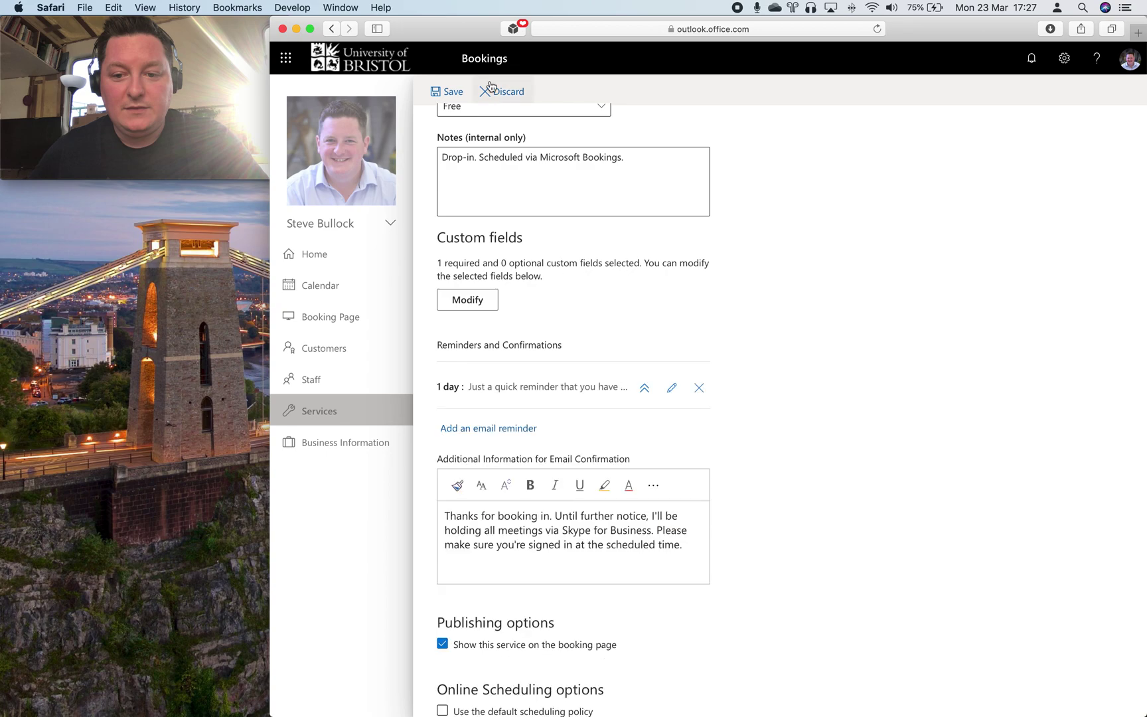
left_click(449, 95)
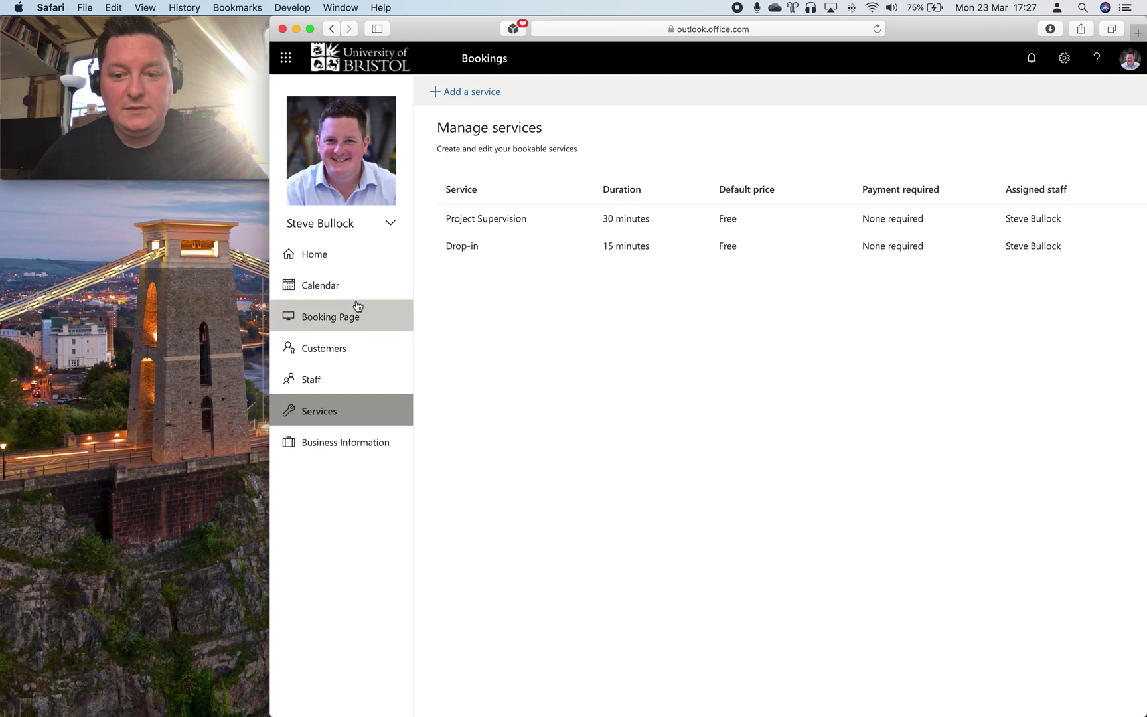
left_click(350, 322)
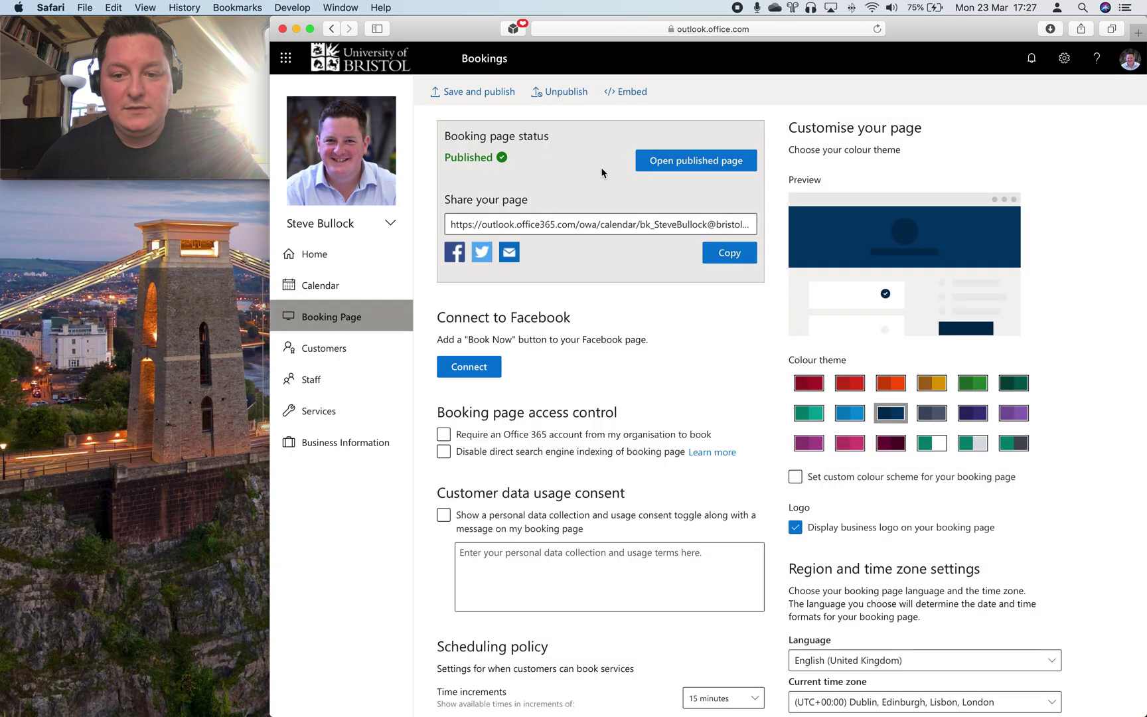
scroll(613, 365, "down", 10)
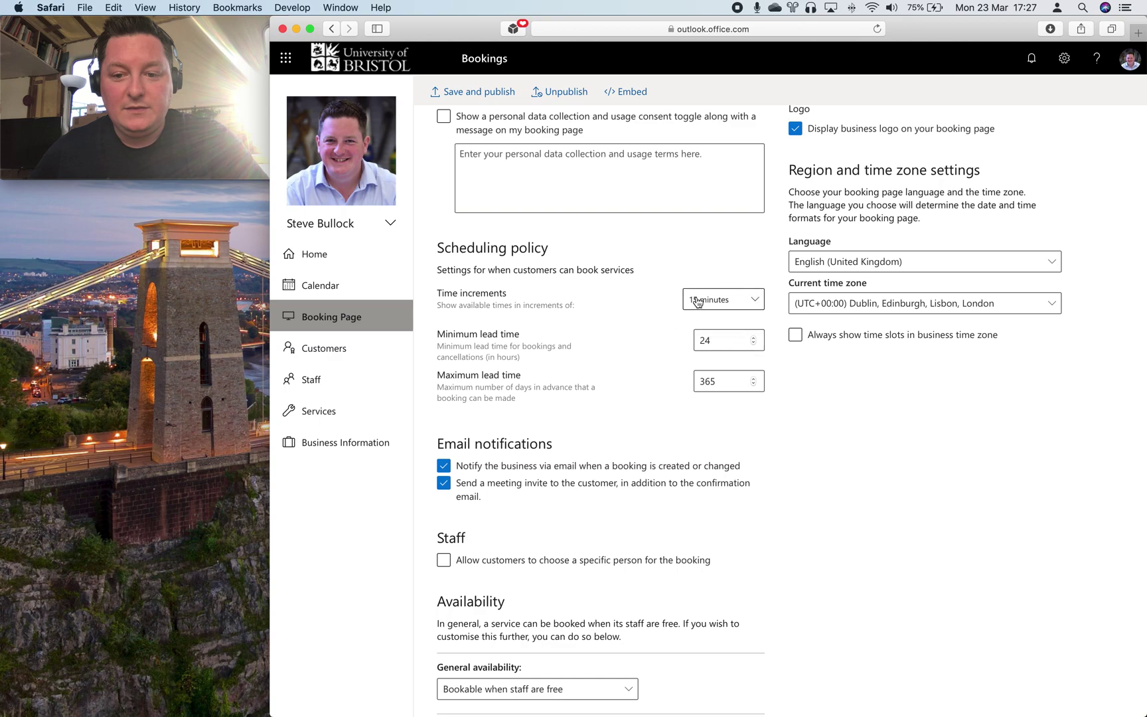
scroll(614, 450, "down", 2)
scroll(613, 446, "up", 1)
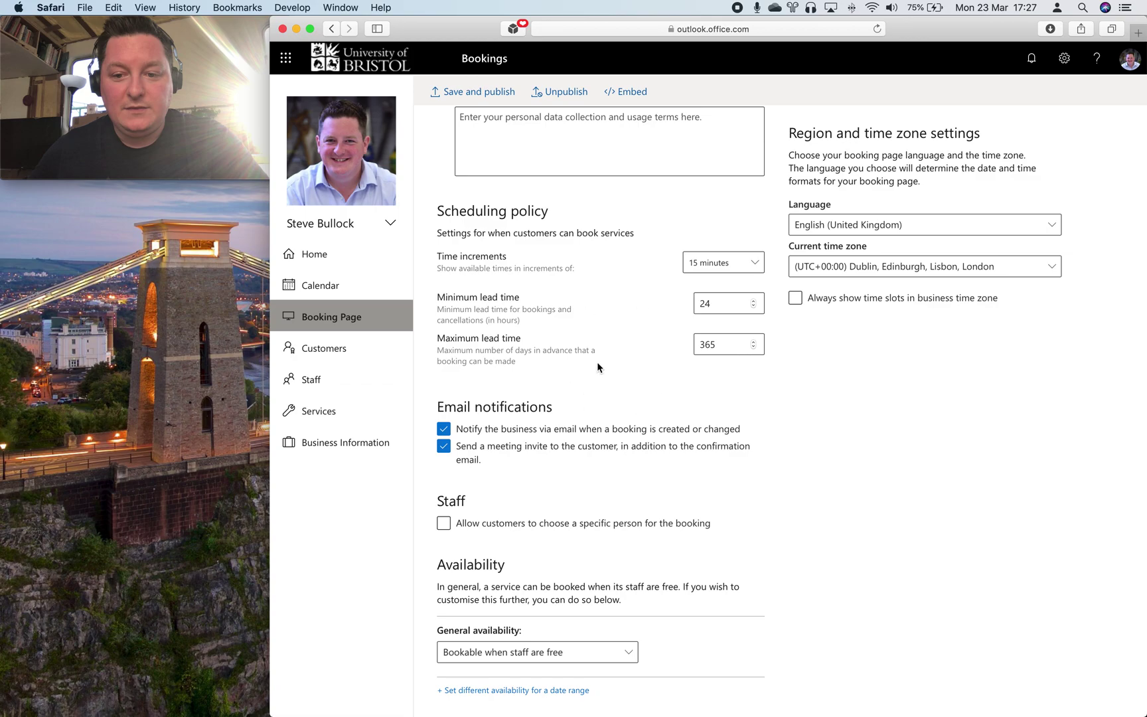
scroll(465, 352, "up", 2)
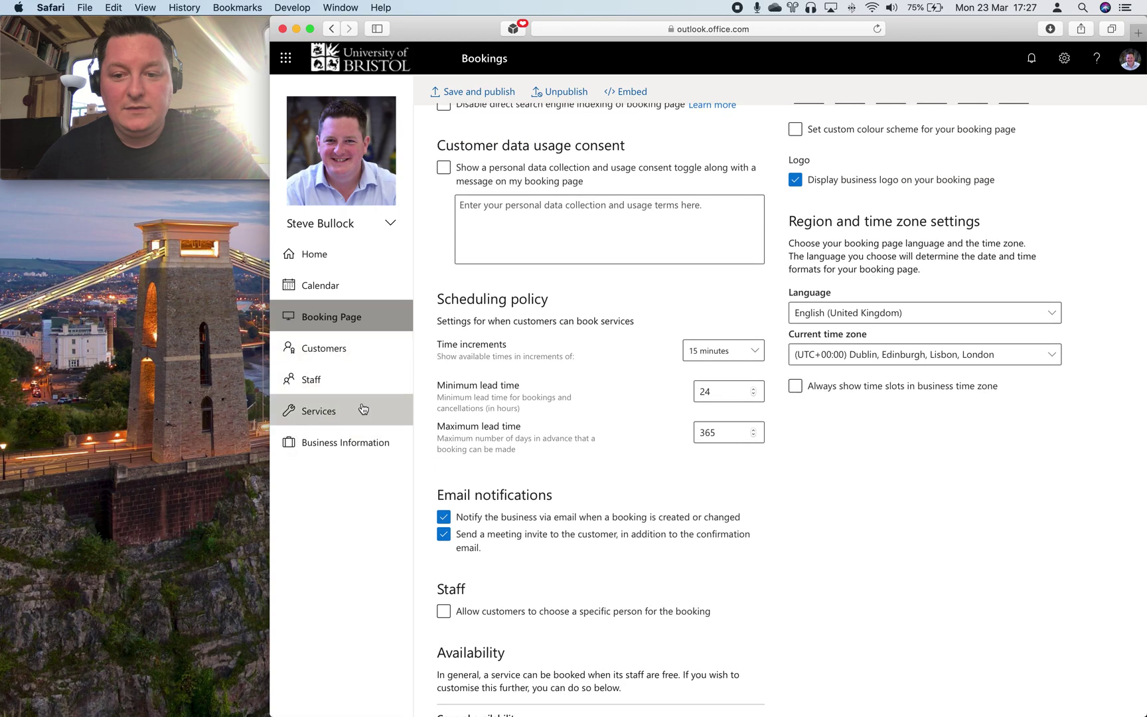
left_click(366, 324)
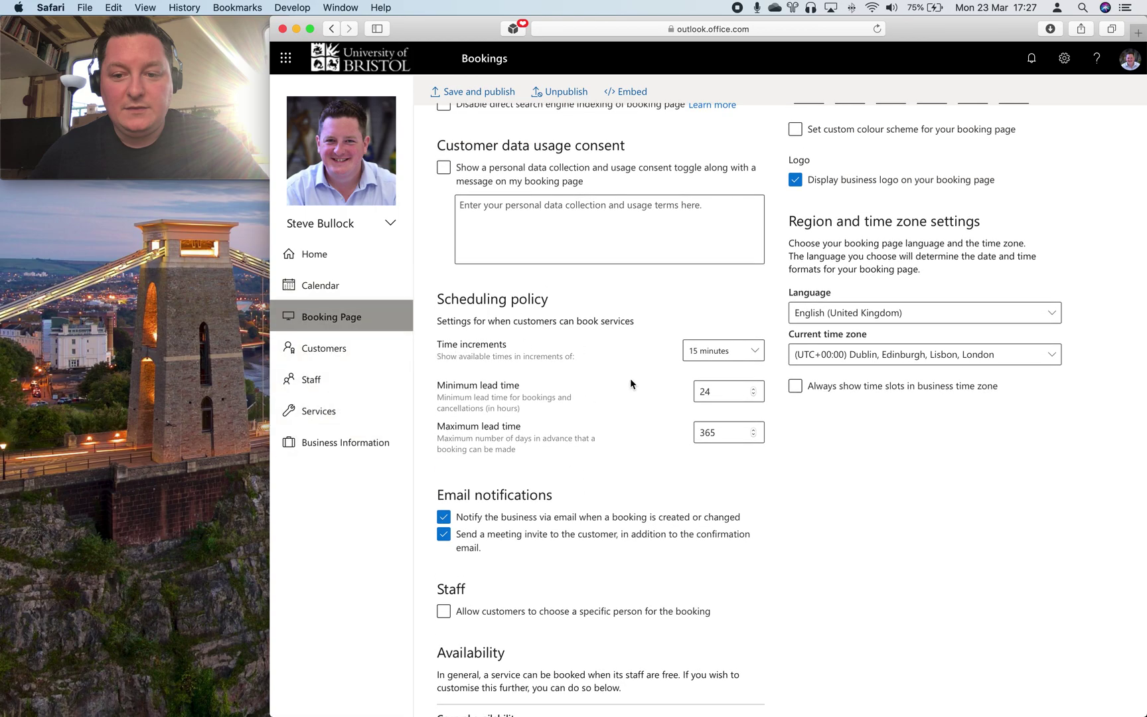
Load the booking page's copied public link in a new browser tab.
left_click(728, 253)
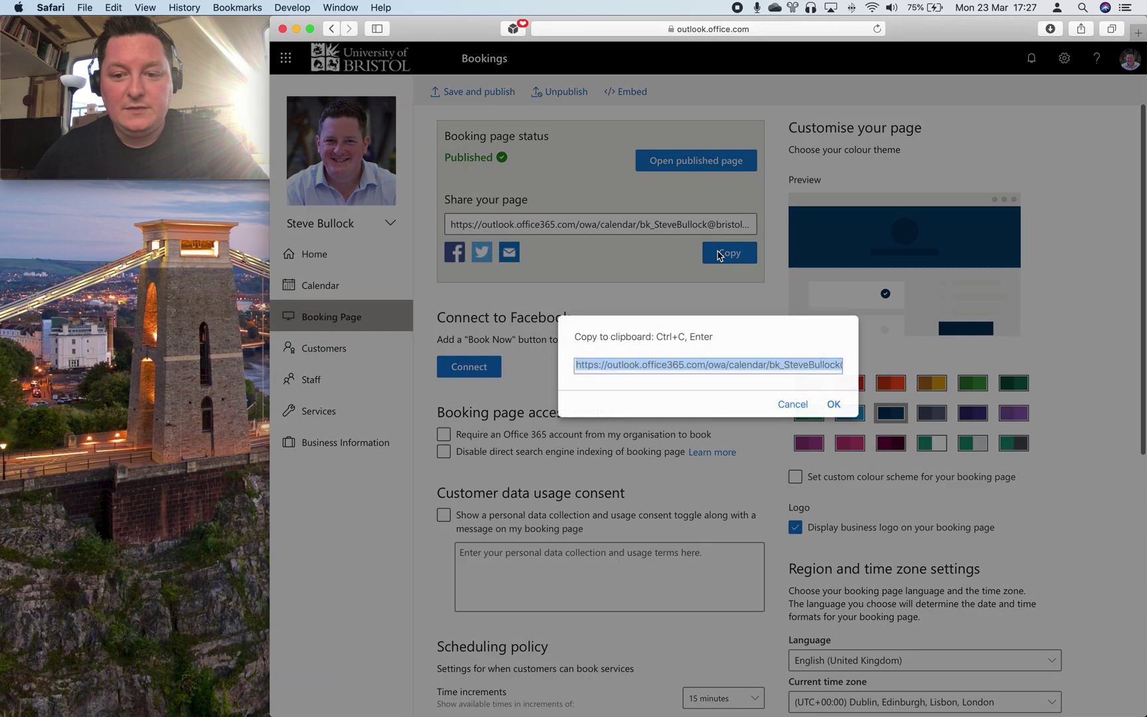
key("super+t")
key("super+v")
key("Return")
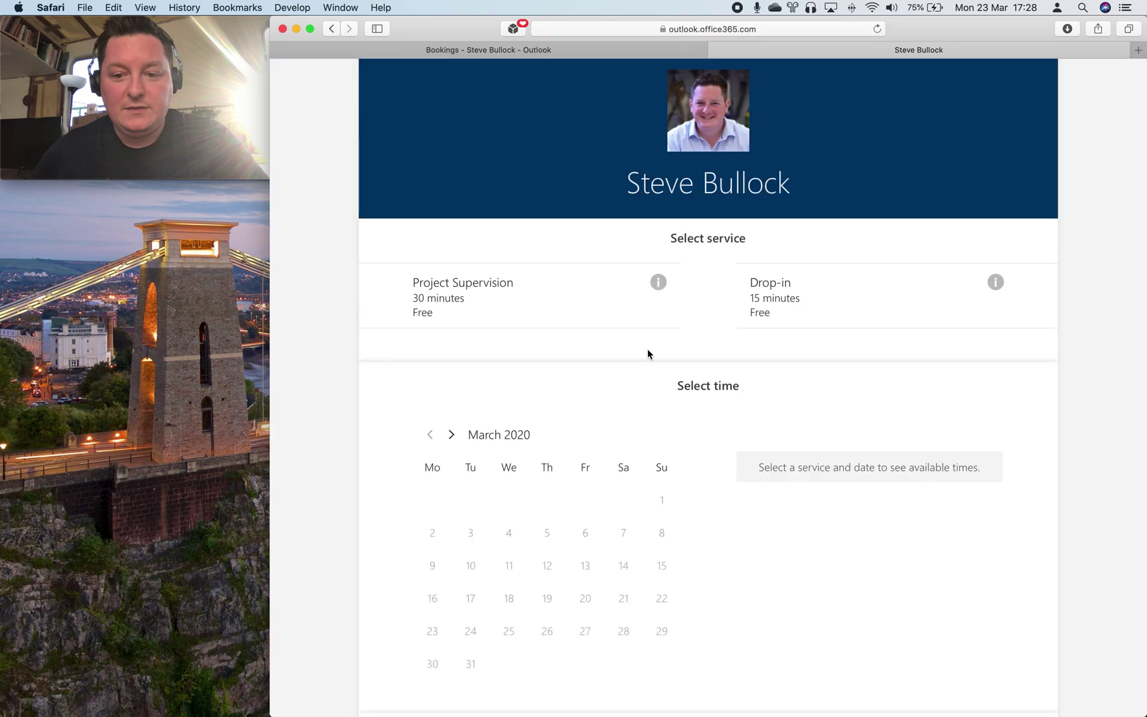
scroll(766, 498, "down", 2)
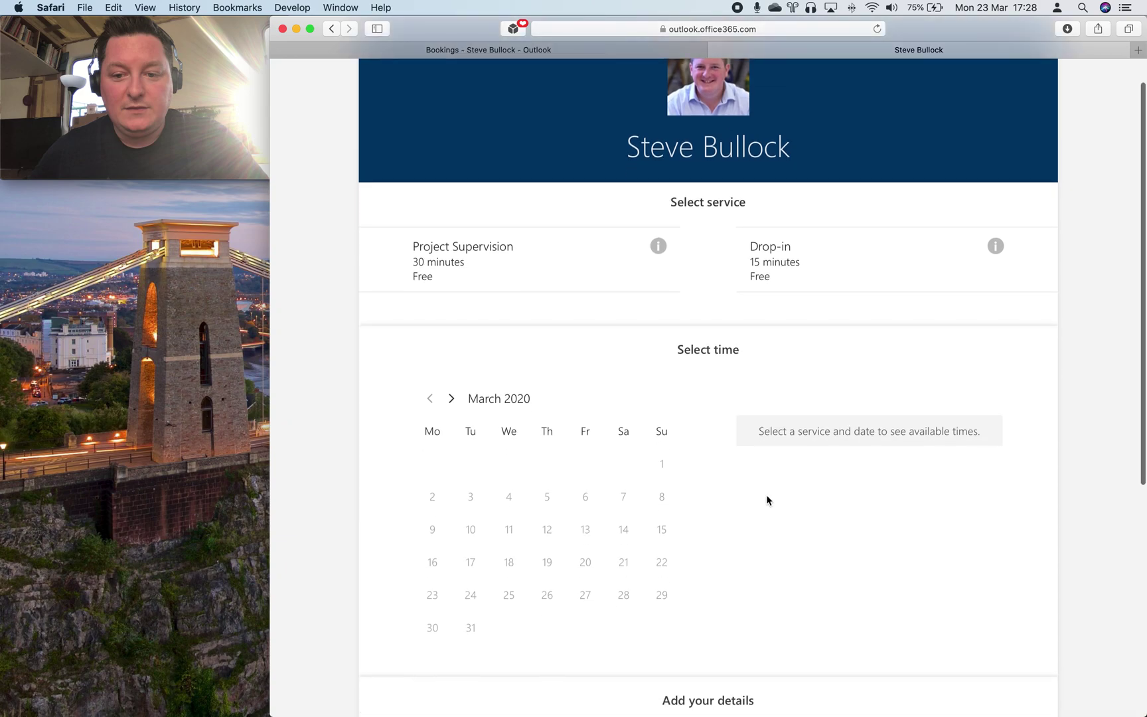
scroll(765, 499, "down", 2)
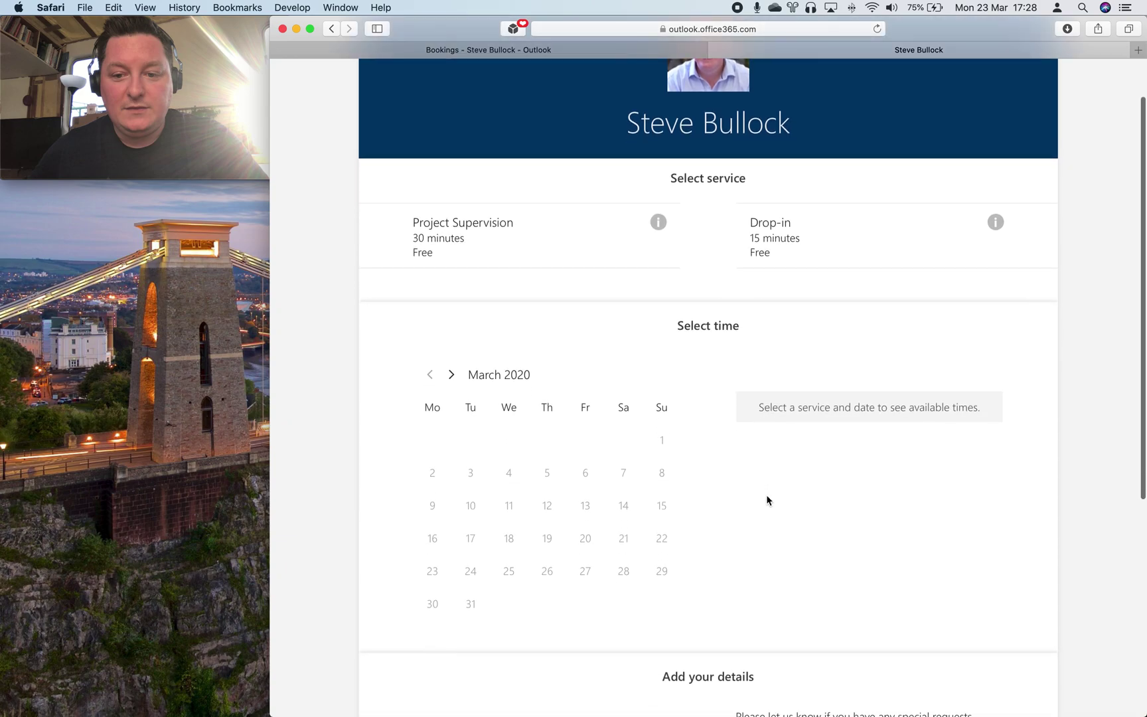
Check the 25 March Drop-in and Project Supervision slots and the Name and Topics fields.
left_click(788, 206)
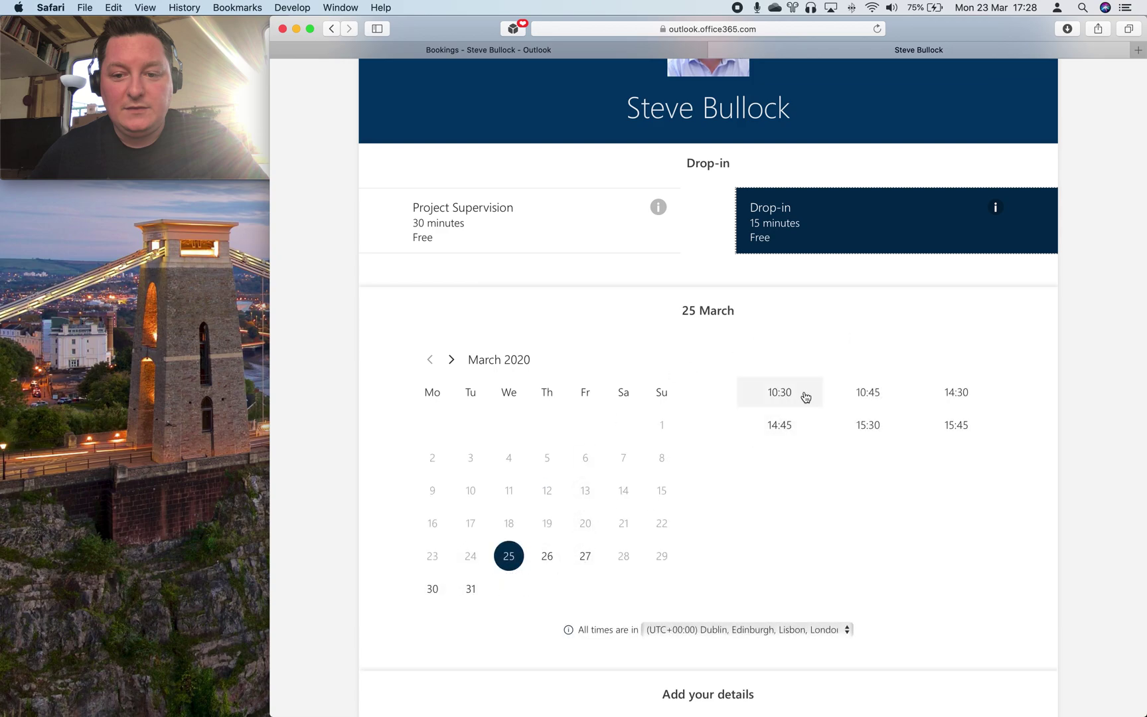
left_click(461, 225)
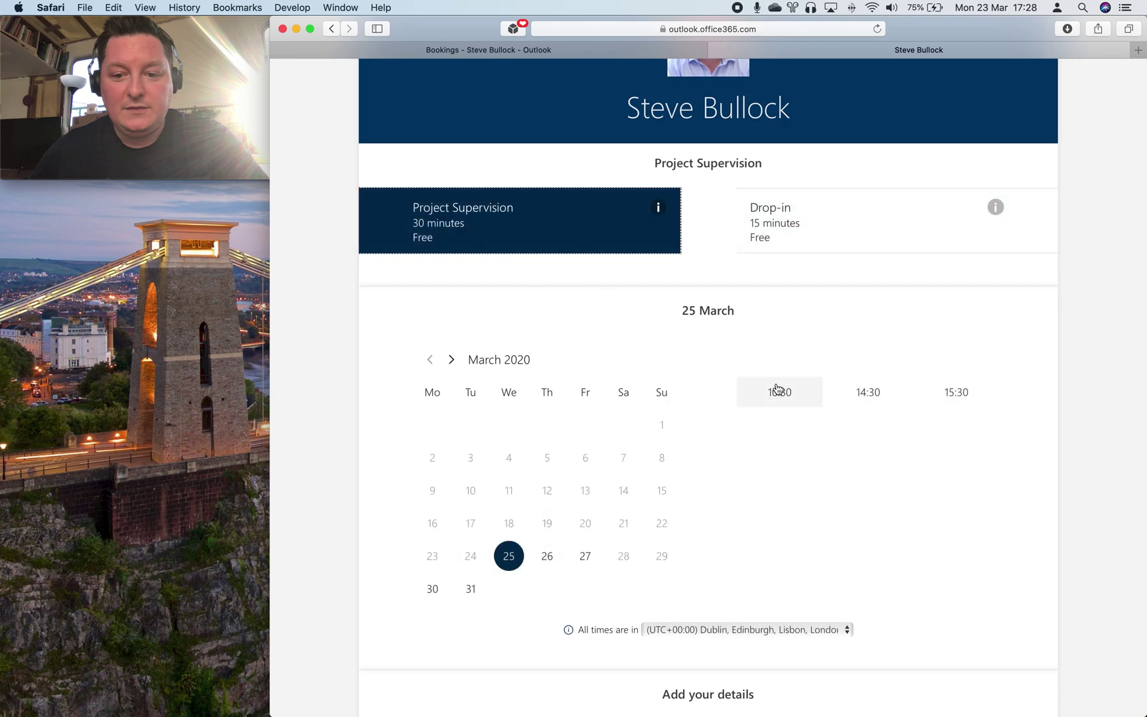
scroll(816, 449, "down", 3)
scroll(816, 450, "down", 5)
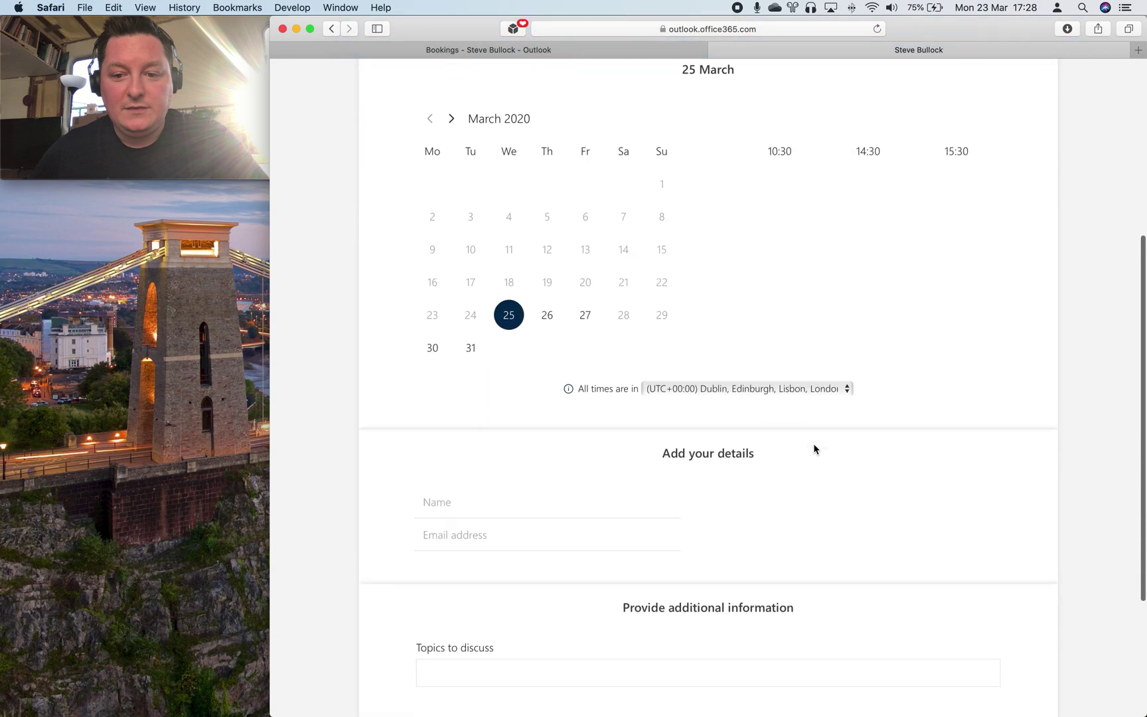
left_click(541, 474)
scroll(542, 474, "down", 3)
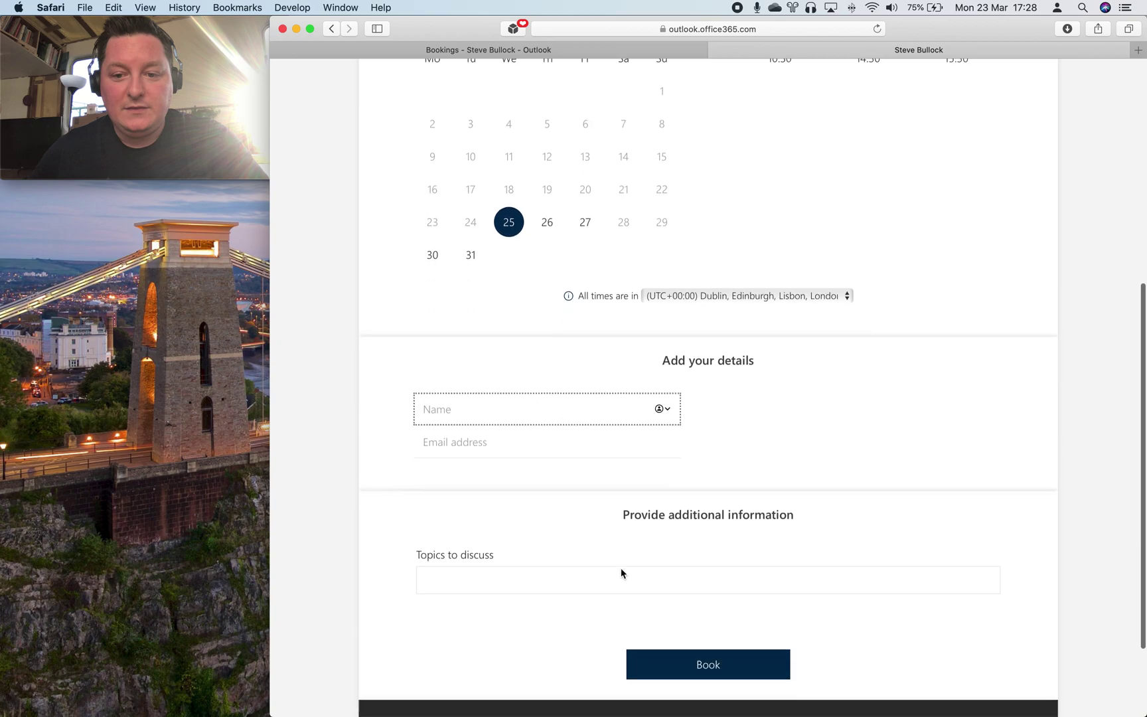
left_click(492, 533)
scroll(603, 482, "down", 2)
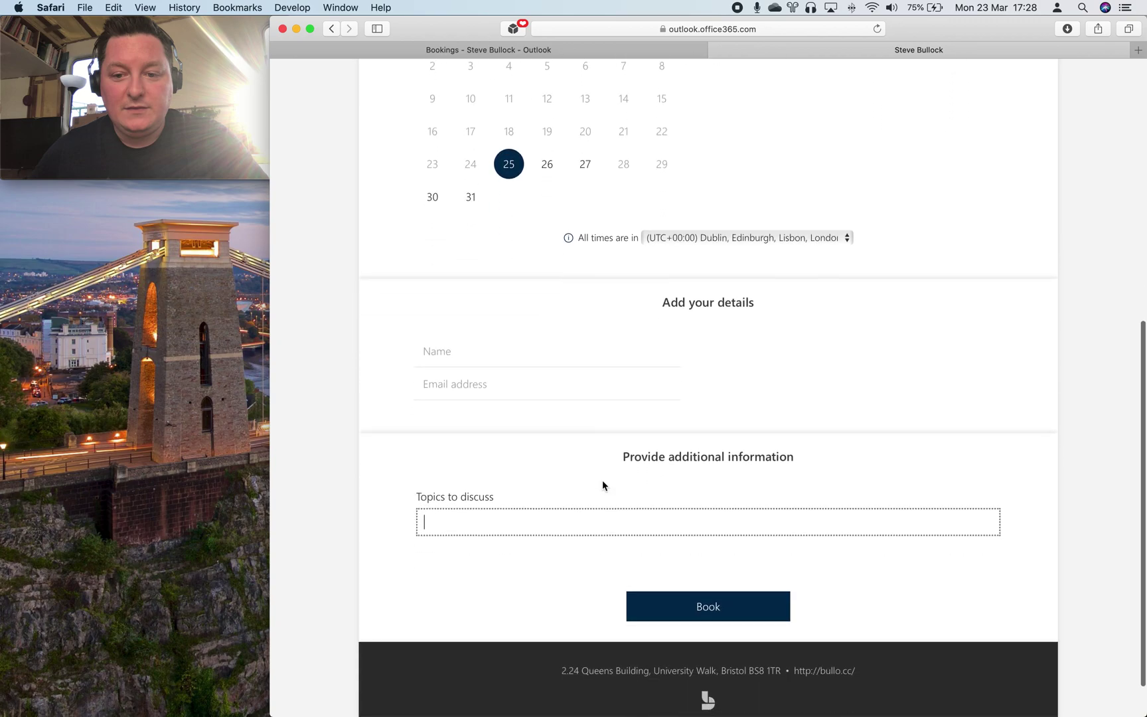
left_click(498, 51)
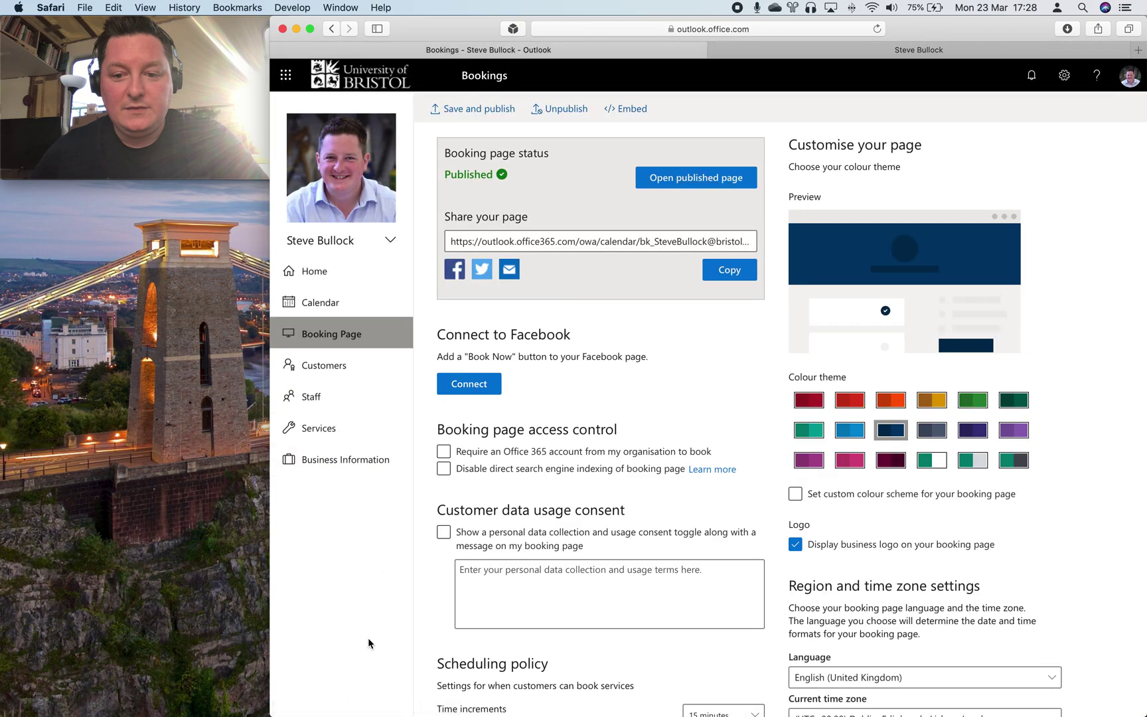
View the 22–28 March 2020 calendar week holding four Drop-in and Project Supervision bookings.
left_click(353, 297)
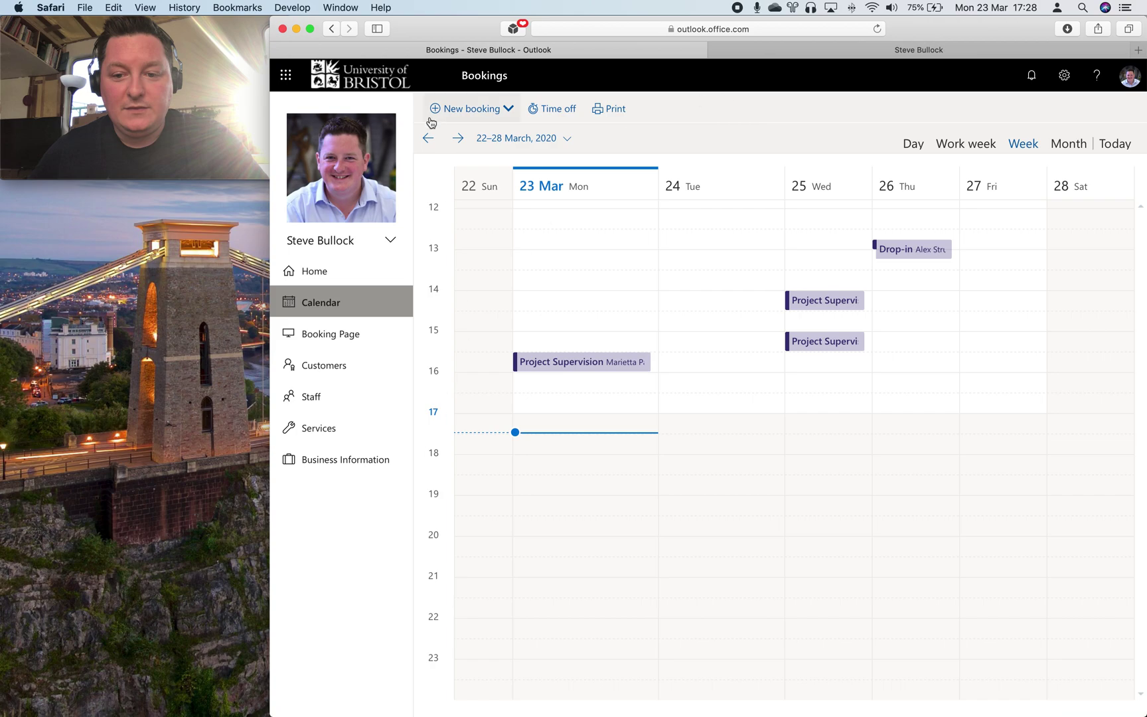
left_click(286, 75)
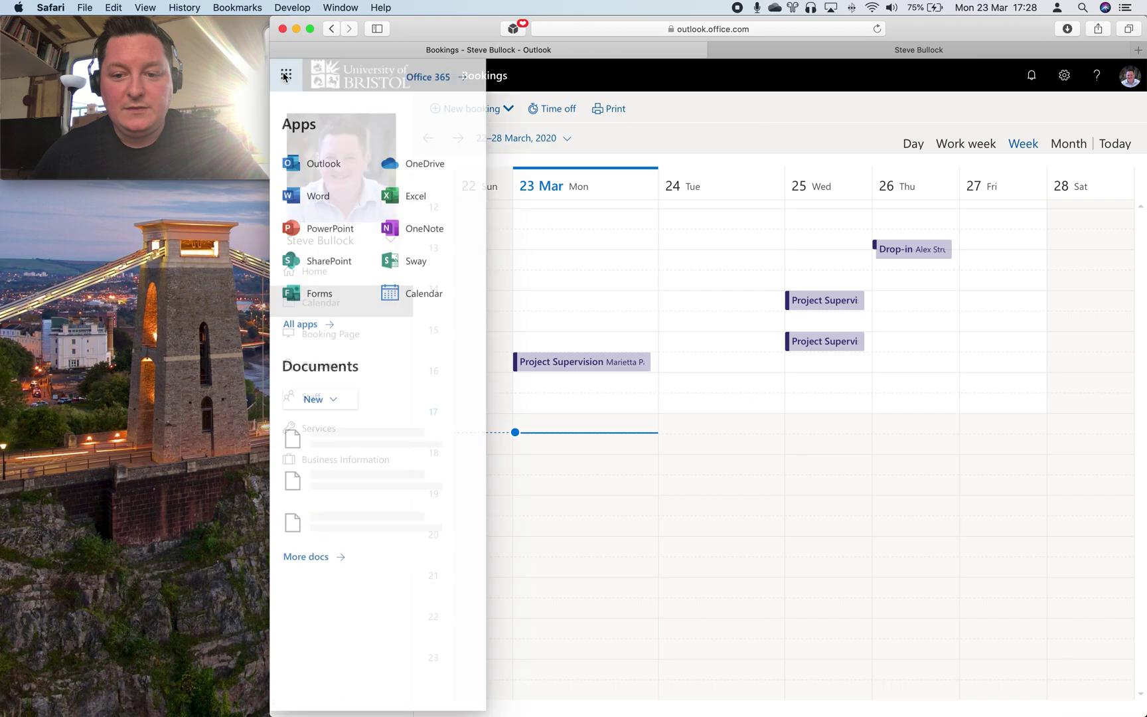
Switch to Outlook mail and start a new email showing the office-hours signature.
left_click(323, 163)
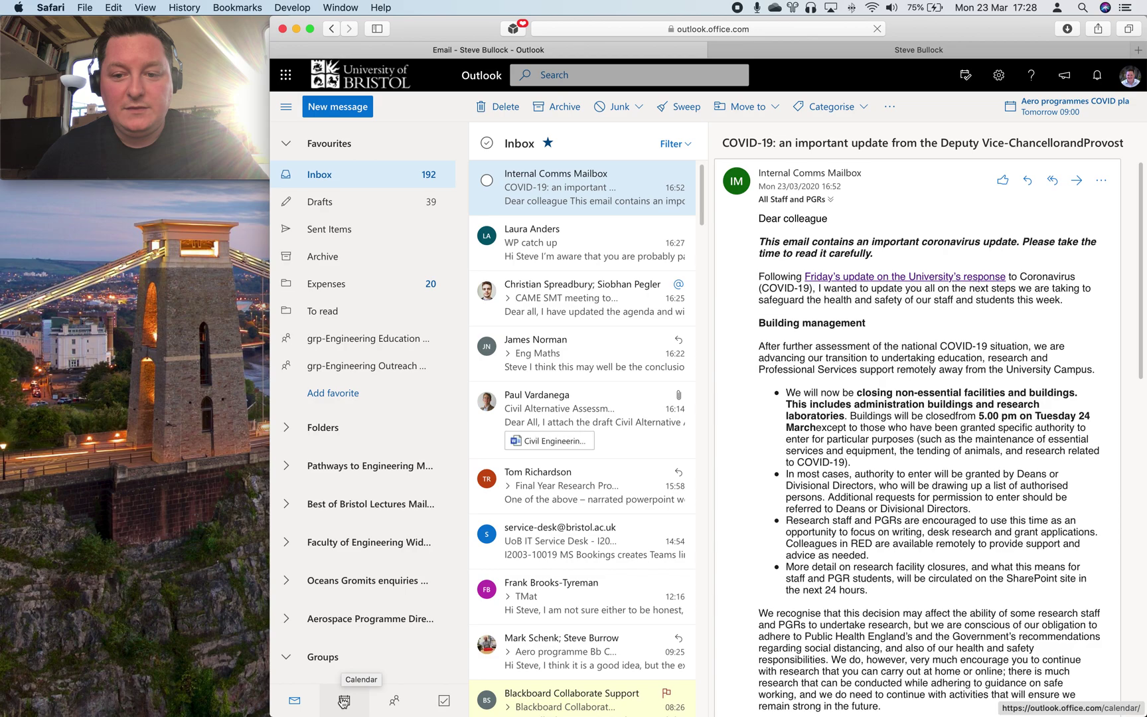
left_click(360, 117)
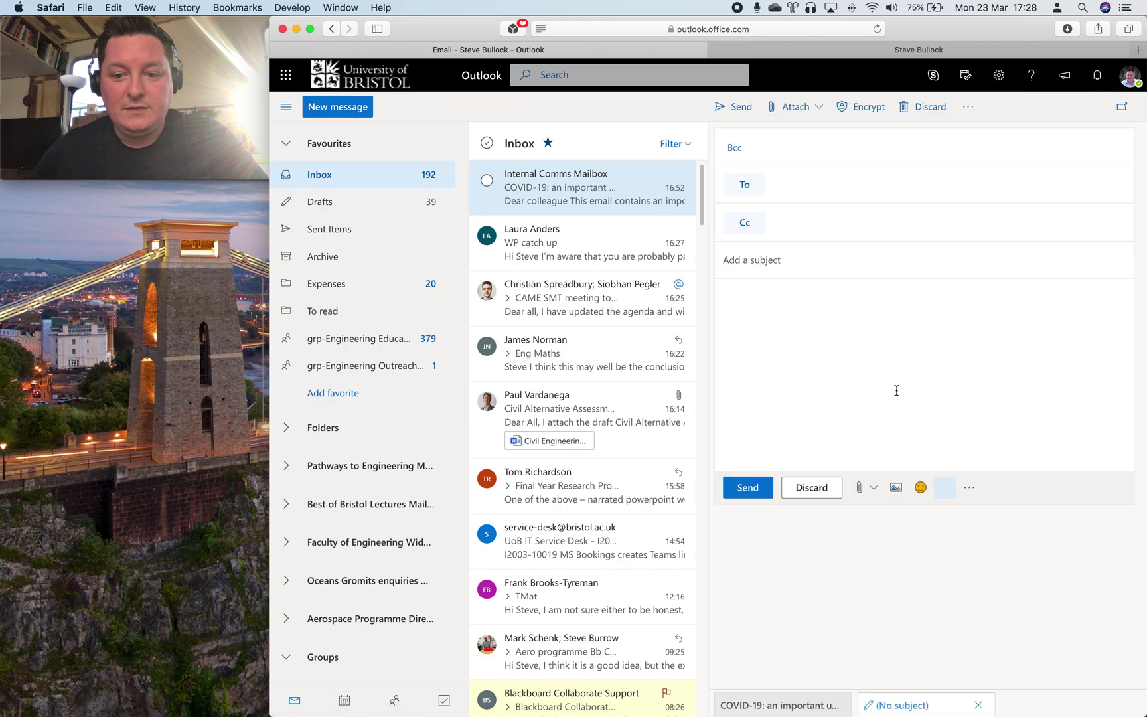
scroll(818, 372, "down", 1)
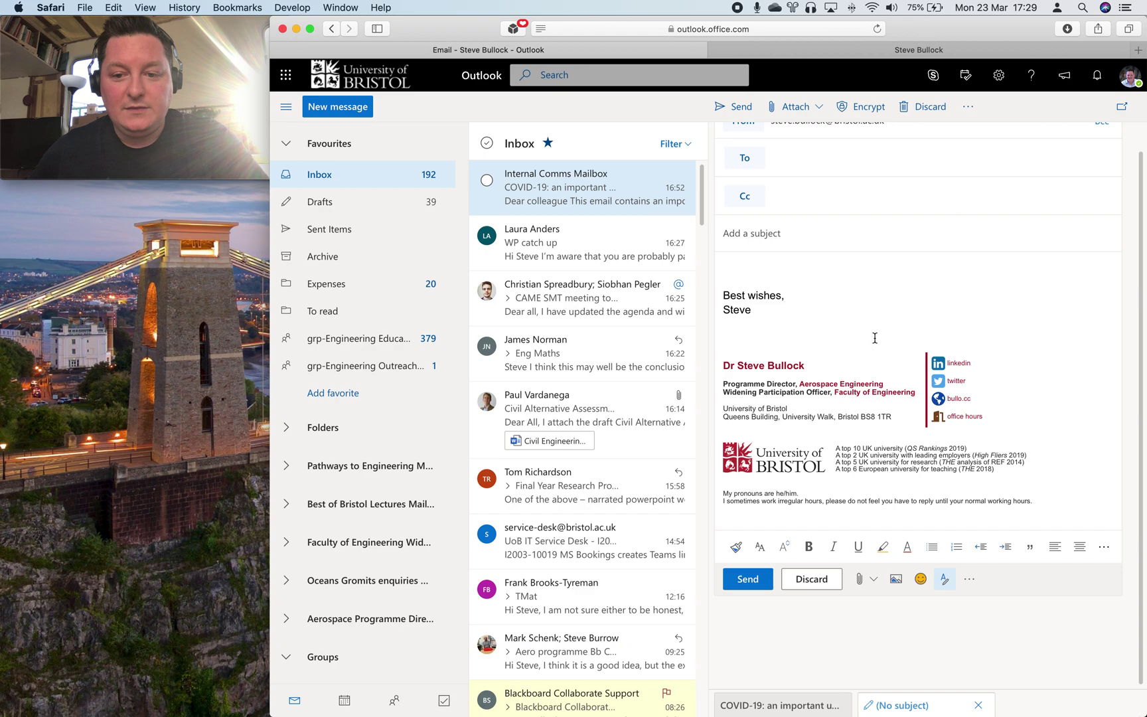
left_click(999, 76)
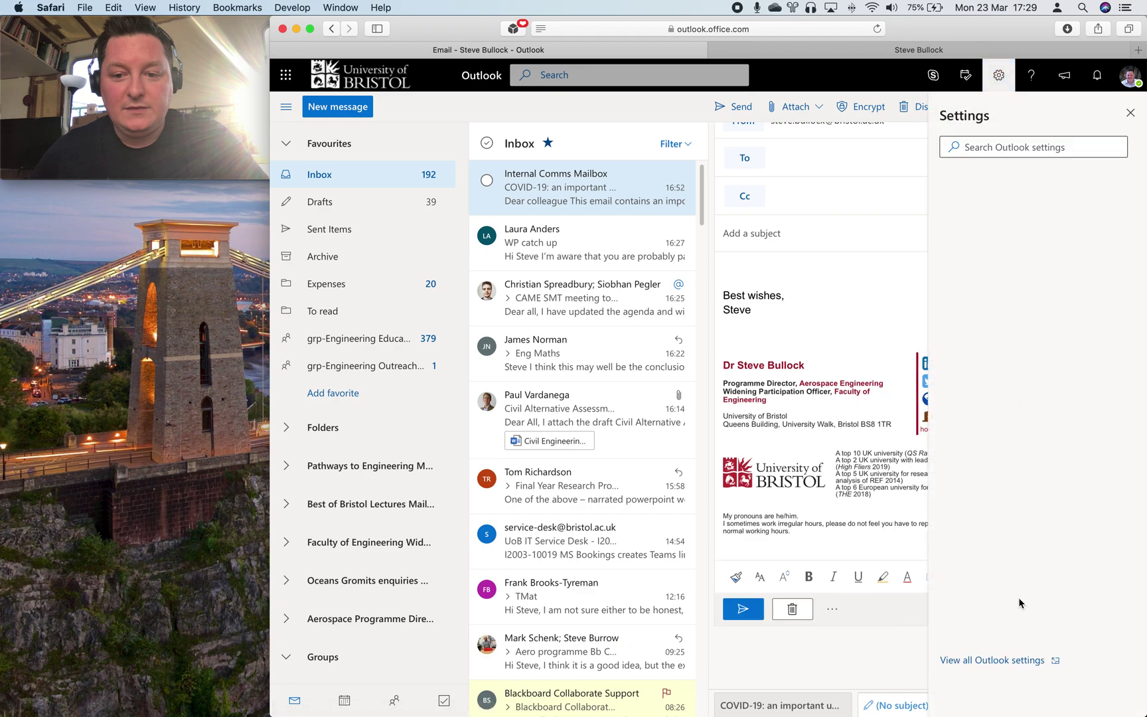
Review the signature under Email > Compose and reply, then close Settings.
left_click(1037, 659)
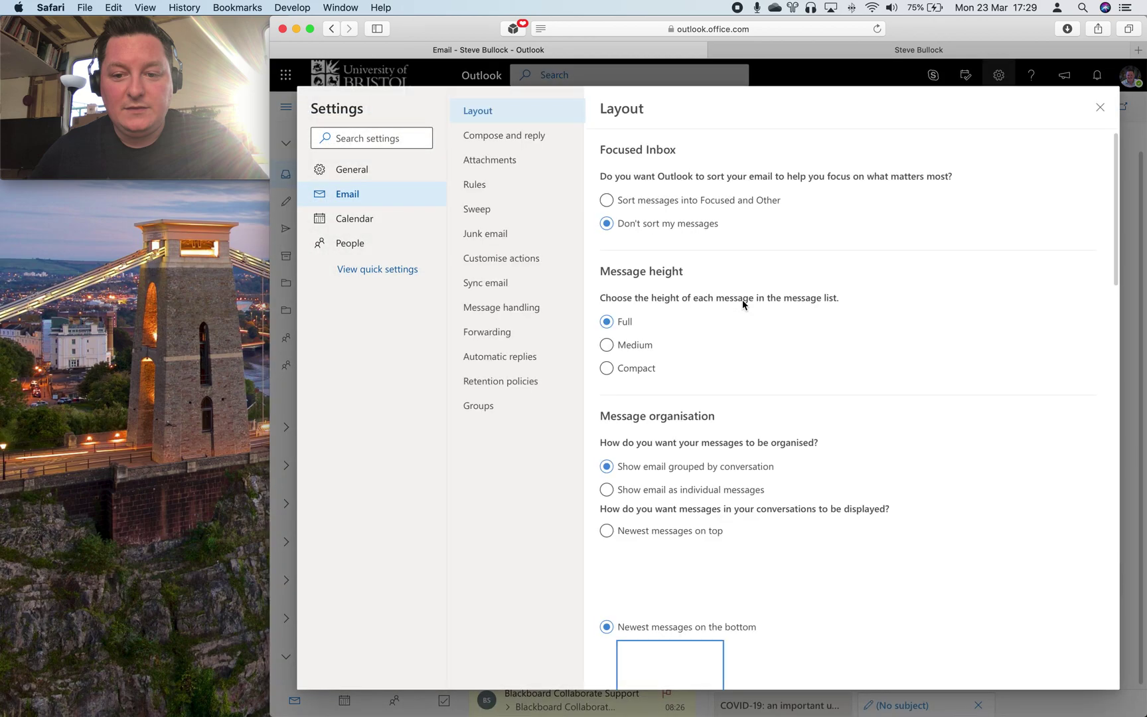
left_click(502, 137)
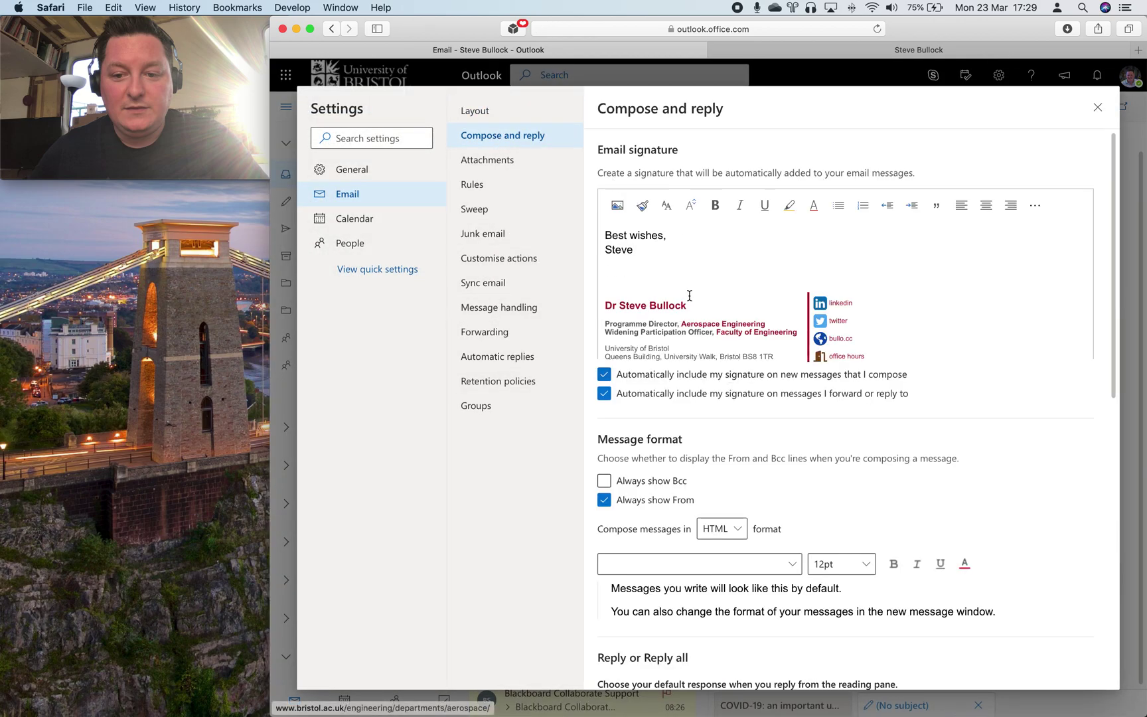
scroll(688, 295, "down", 4)
scroll(688, 296, "up", 5)
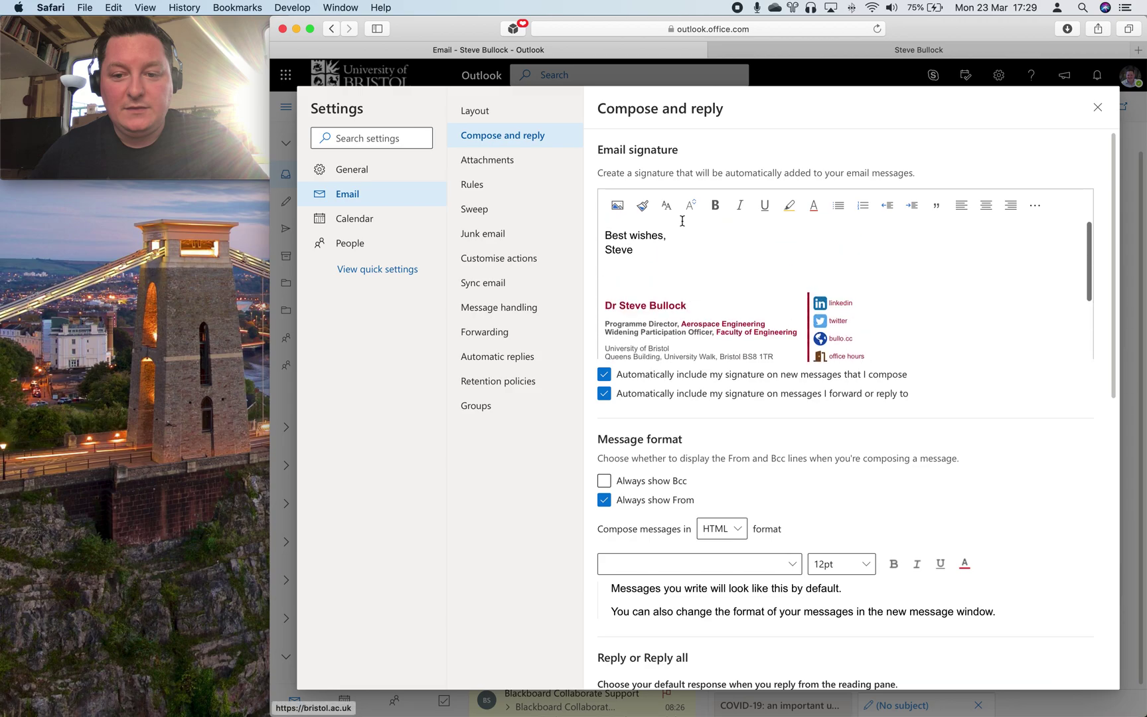
left_click(1099, 107)
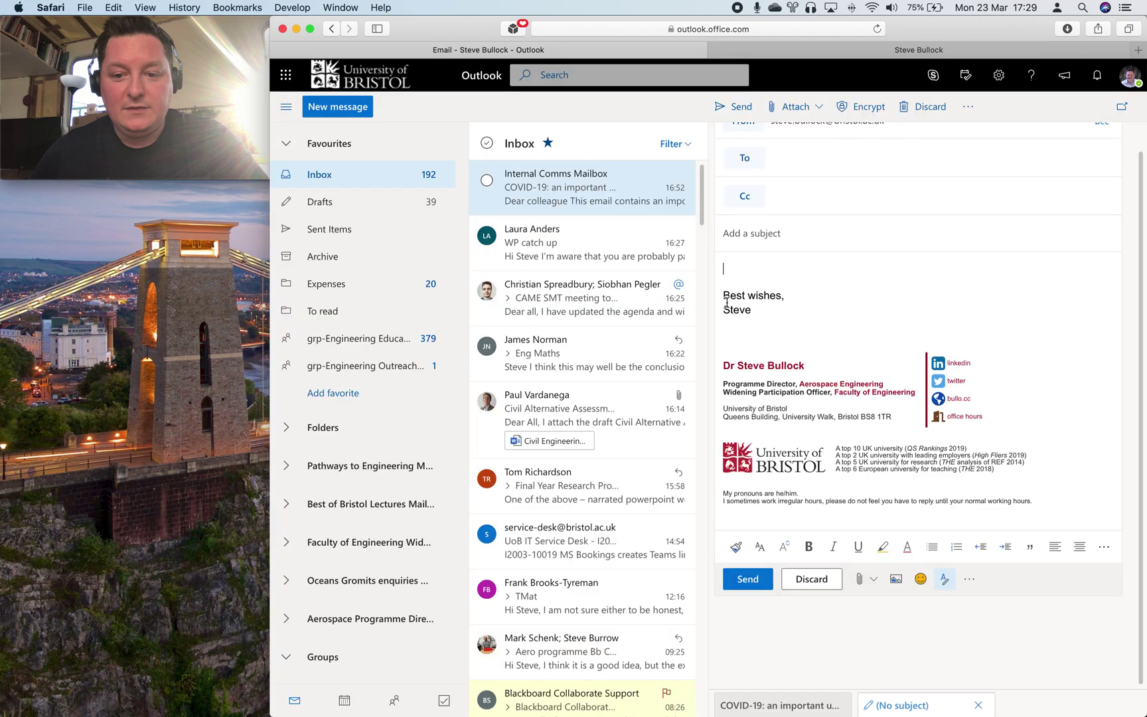
mouse_move(205, 58)
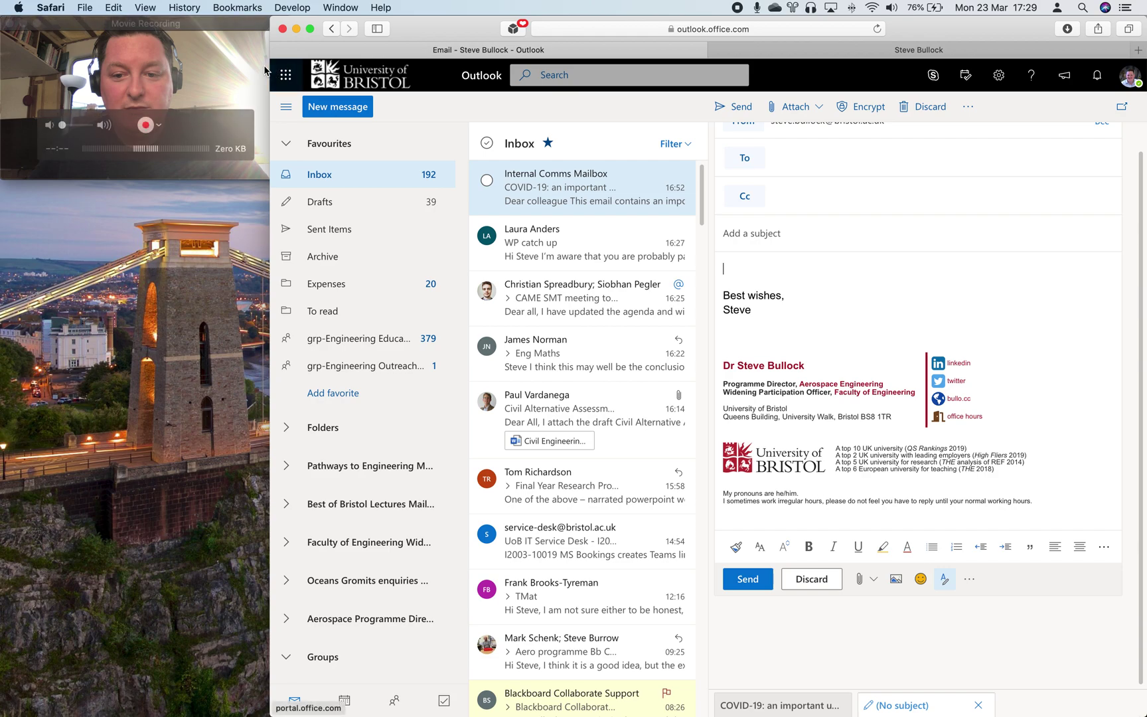